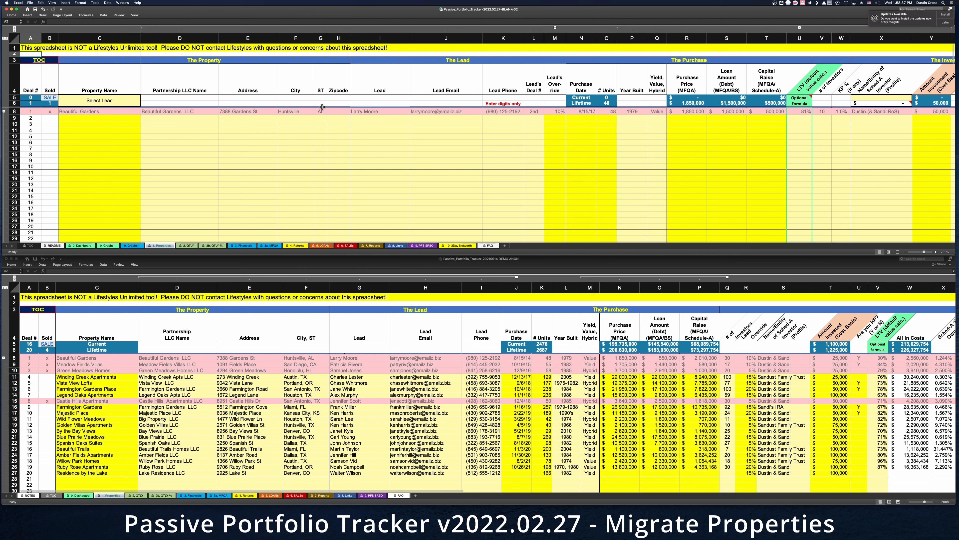
# Step: Copy the property names, LLC names and addresses of deals 1 to 20 from the old tracker and paste them as formulas into the blank tracker
pyautogui.click(91, 359)
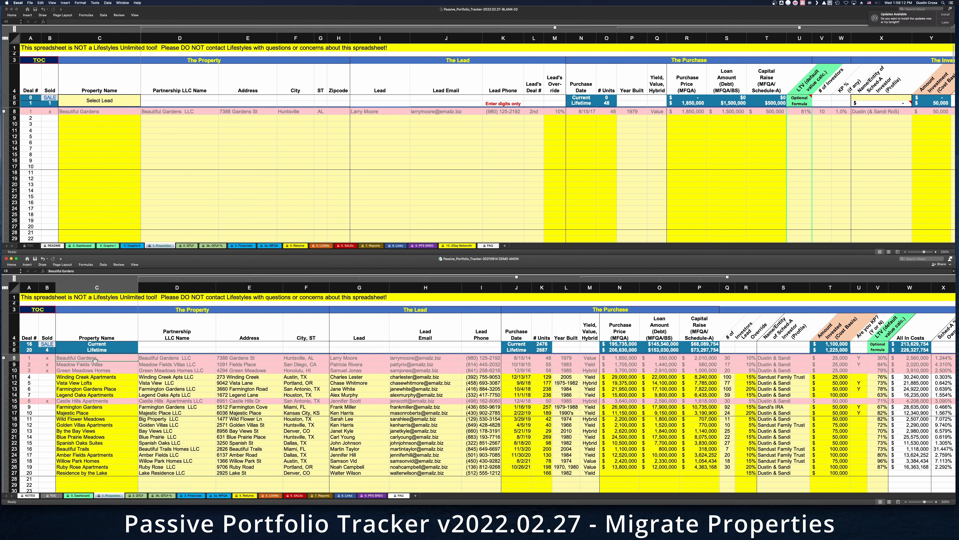
pyautogui.keyDown('shift'); pyautogui.click(254, 473); pyautogui.keyUp('shift')
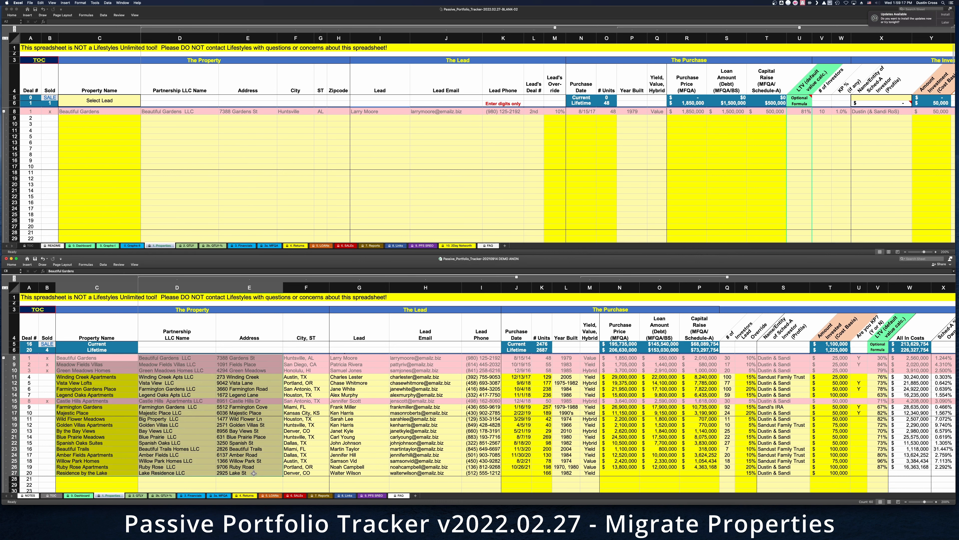
pyautogui.press('super+c')
pyautogui.click(86, 113)
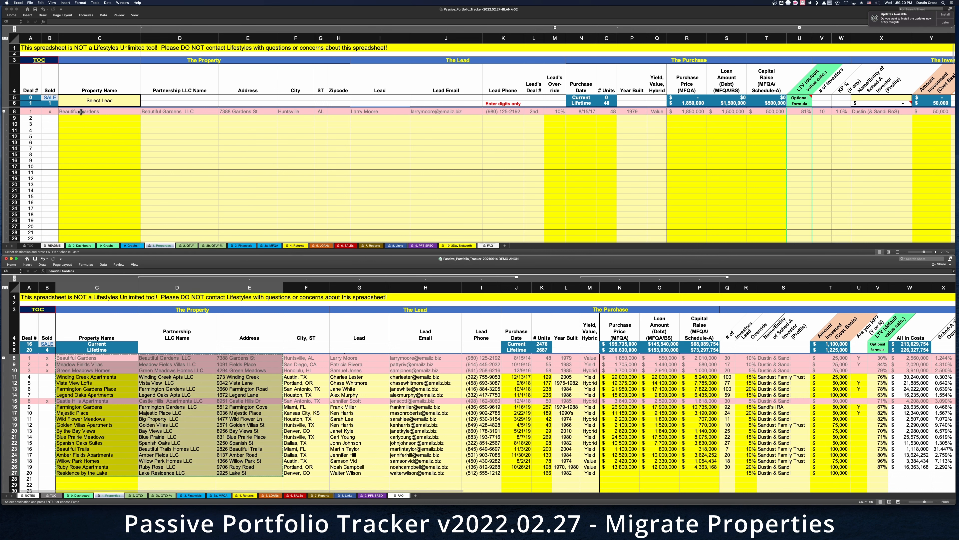
pyautogui.click(83, 112)
pyautogui.click(84, 112)
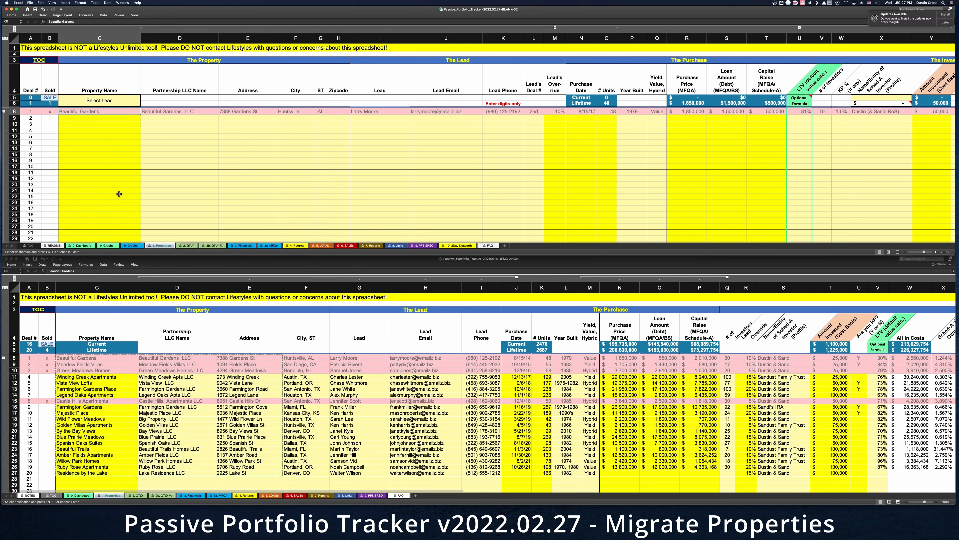
pyautogui.rightClick(75, 111)
pyautogui.moveTo(89, 129)
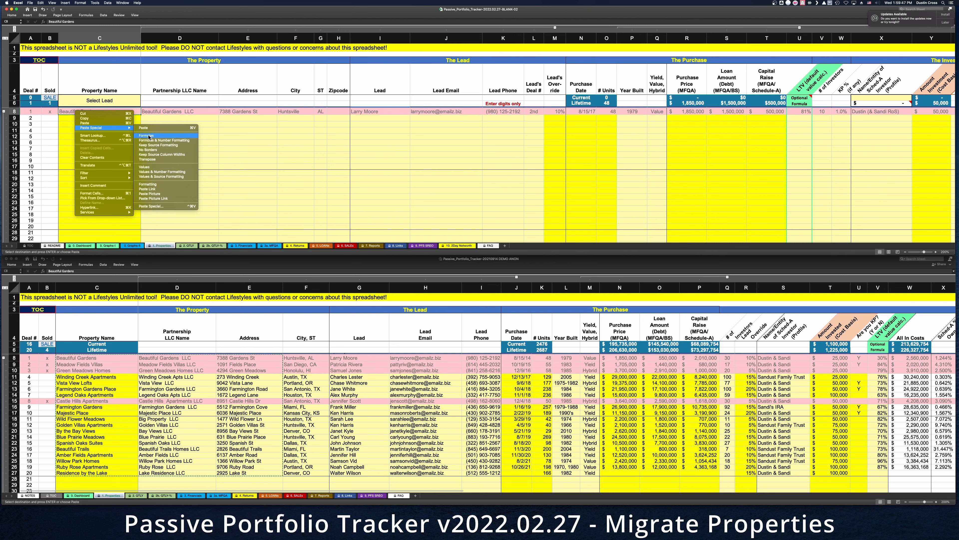
pyautogui.click(149, 136)
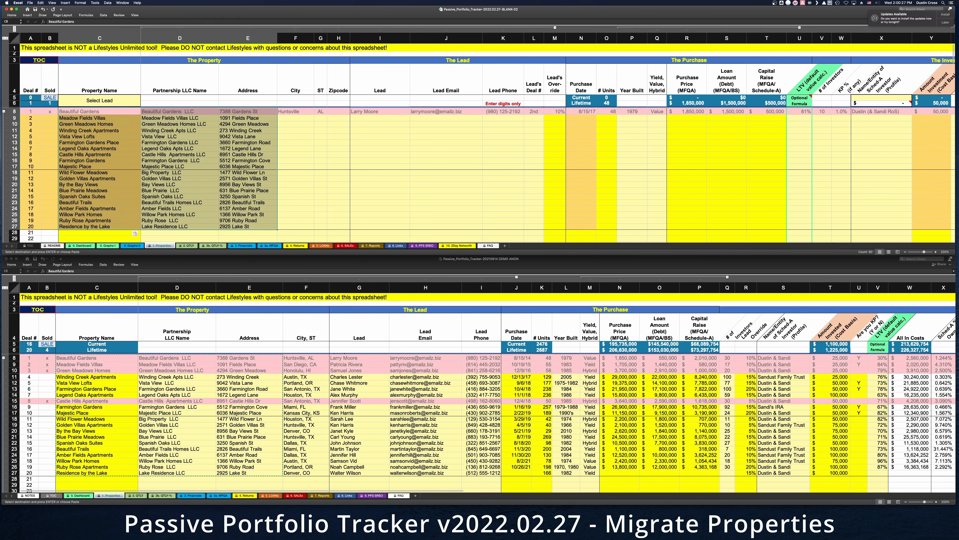
# Step: Paste the separated city and state values as formulas into the blank tracker's City and ST columns, starting at deal 1
pyautogui.rightClick(287, 110)
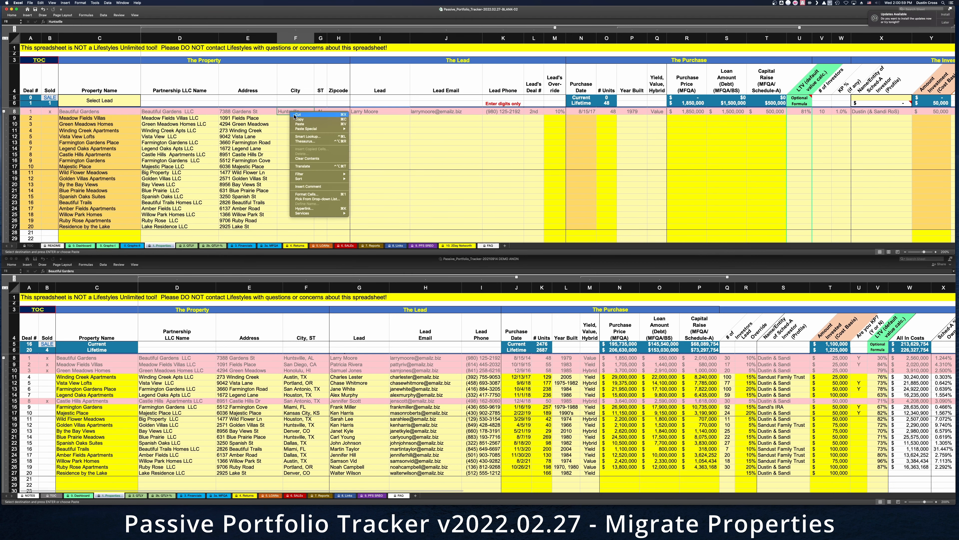
pyautogui.moveTo(310, 127)
pyautogui.click(365, 138)
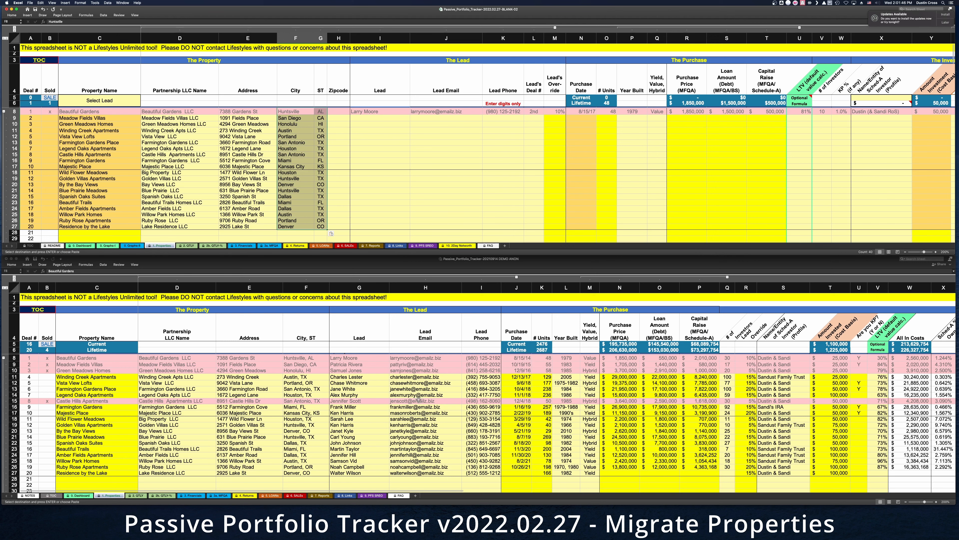
# Step: Copy the lead names, emails and phones of deals 1 to 20 from the old tracker and paste them as formulas into the matching new columns
pyautogui.click(346, 357)
pyautogui.moveTo(347, 357); pyautogui.dragTo(477, 474)
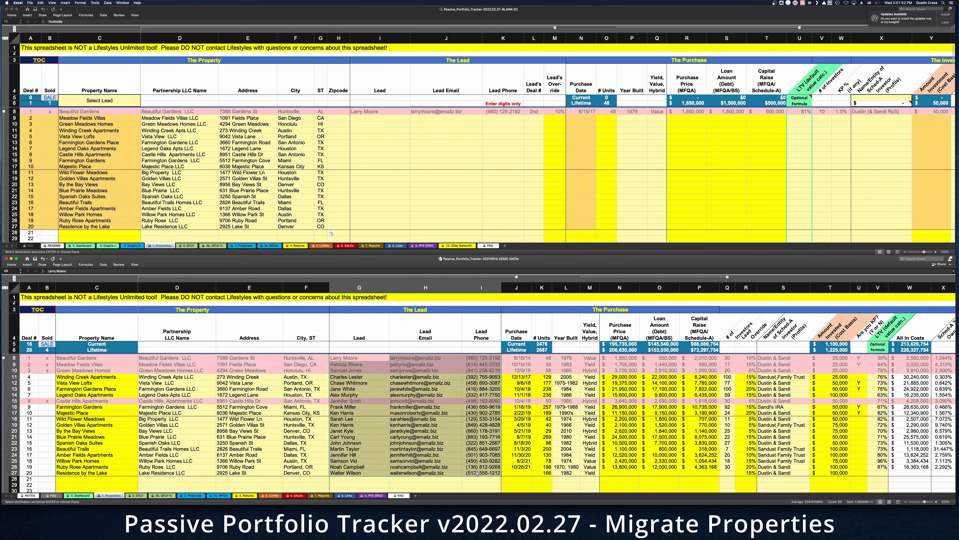
pyautogui.rightClick(427, 393)
pyautogui.click(434, 406)
pyautogui.click(357, 112)
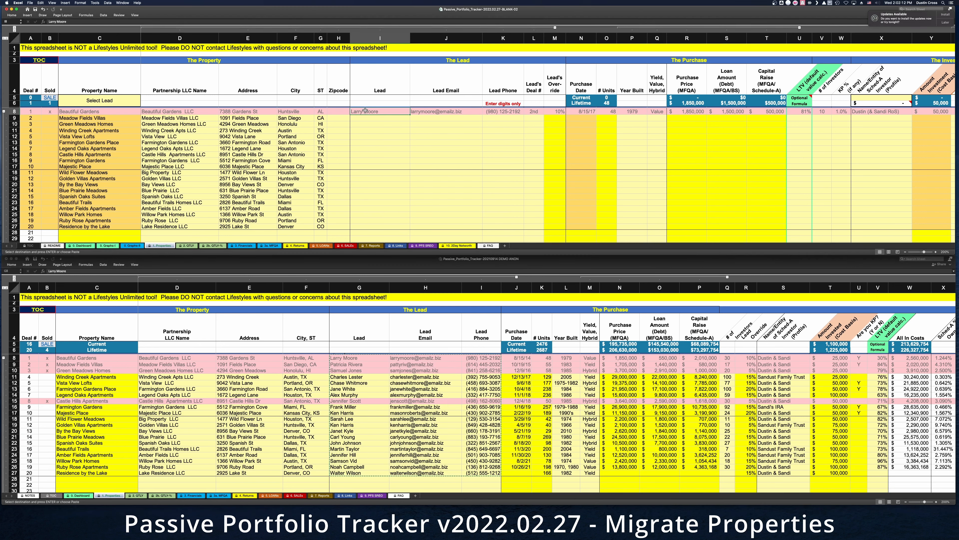
pyautogui.rightClick(363, 113)
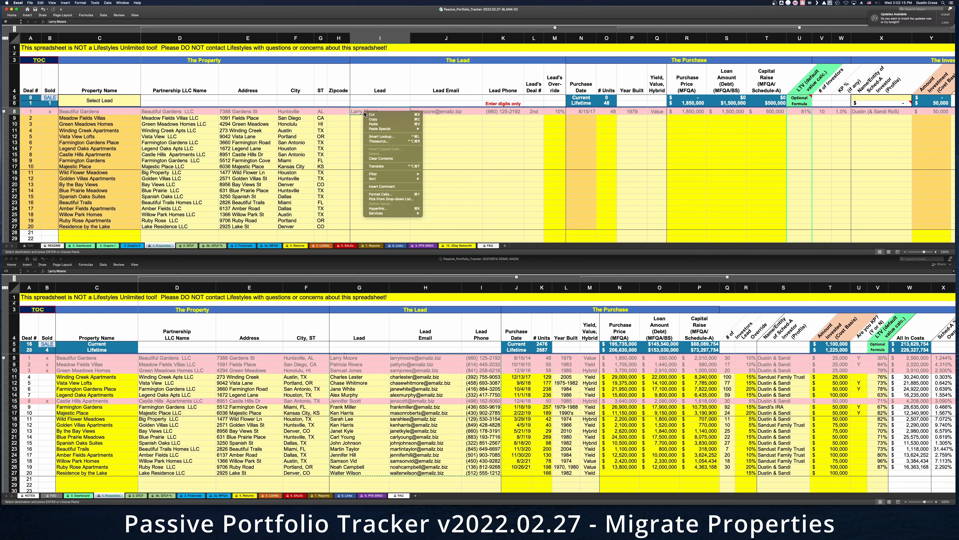
pyautogui.moveTo(400, 129)
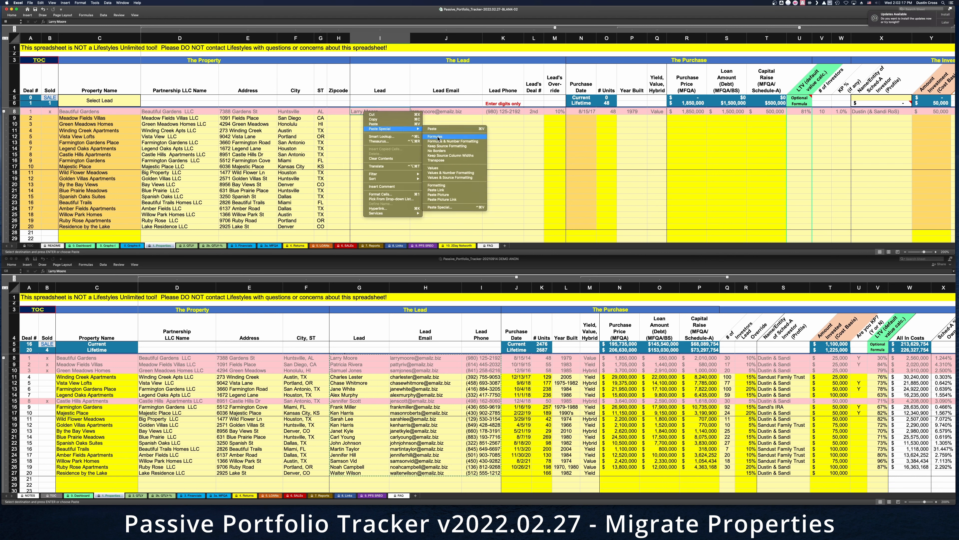
pyautogui.click(438, 137)
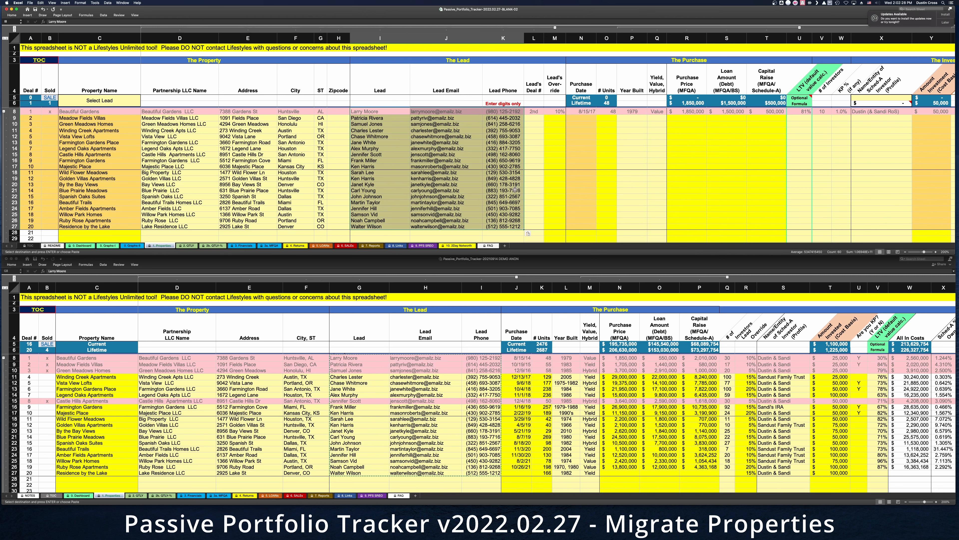
# Step: Fill the new tracker's Lead's Deal # column using Paste Special, starting at deal 1
pyautogui.click(533, 112)
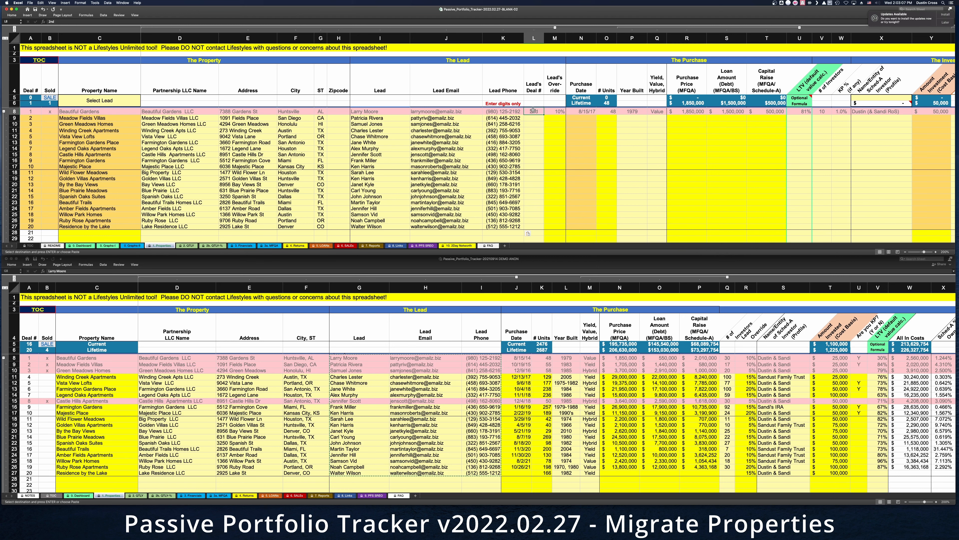
pyautogui.press('super+c')
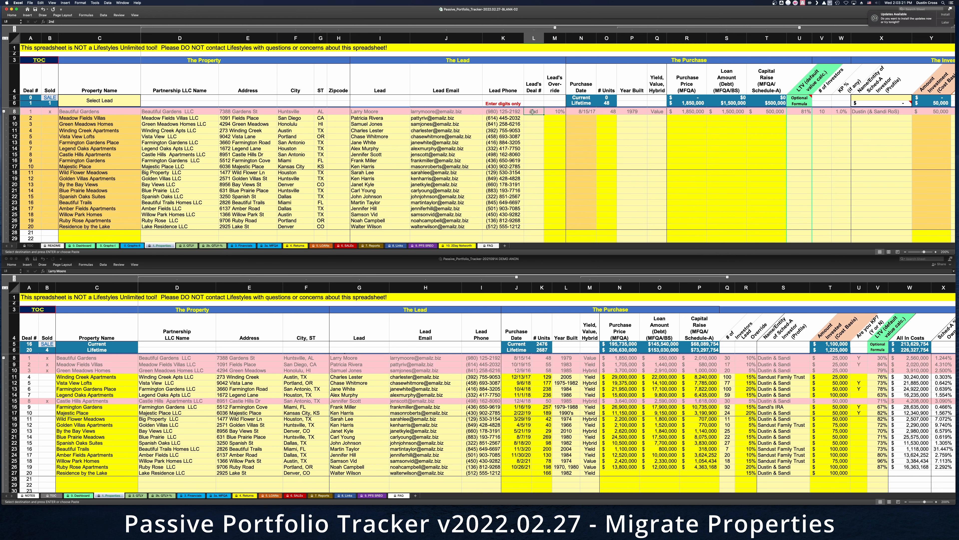
pyautogui.rightClick(530, 111)
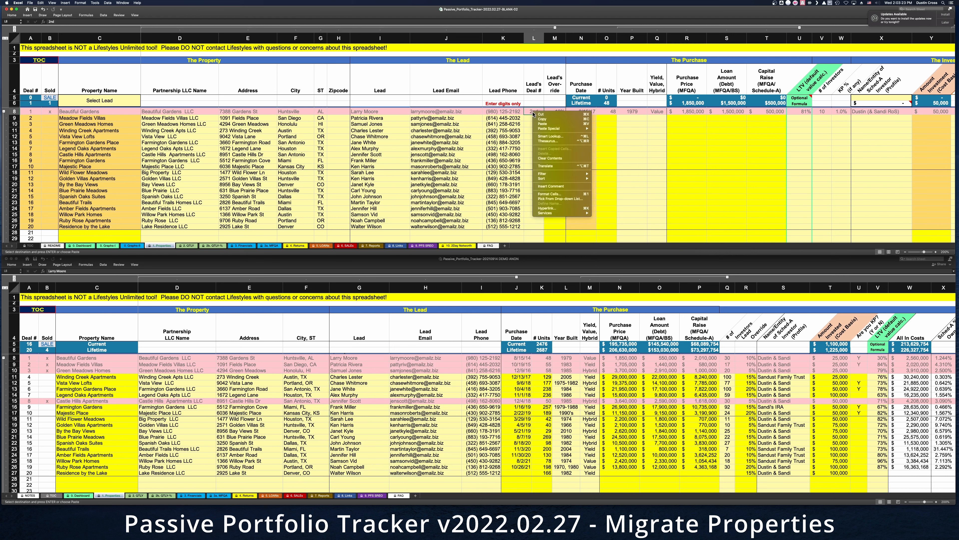
pyautogui.moveTo(567, 128)
pyautogui.click(604, 140)
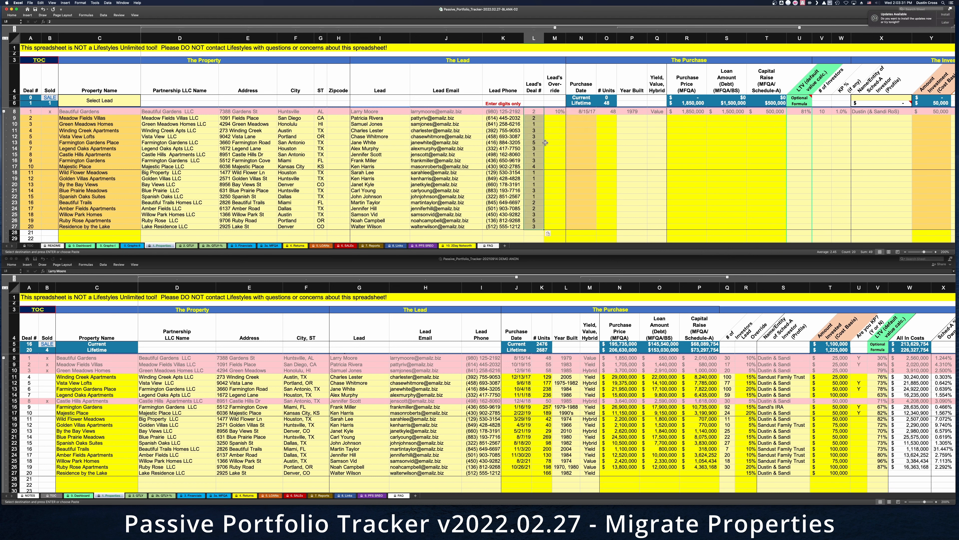
# Step: Copy the Lead's Override percentages of deals 1 to 20 from the old tracker and paste them as formulas into the new Lead's Override column
pyautogui.click(556, 111)
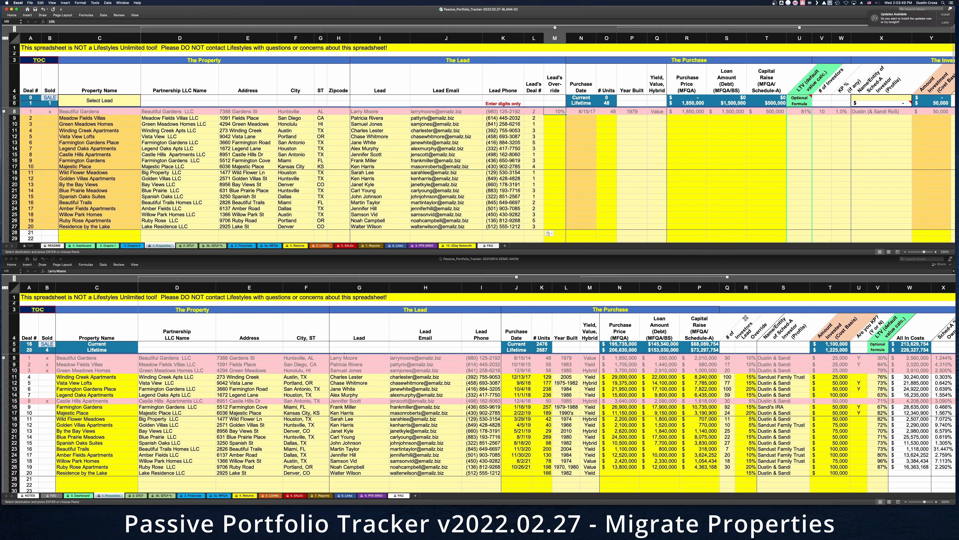
pyautogui.click(745, 357)
pyautogui.keyDown('shift'); pyautogui.click(749, 475); pyautogui.keyUp('shift')
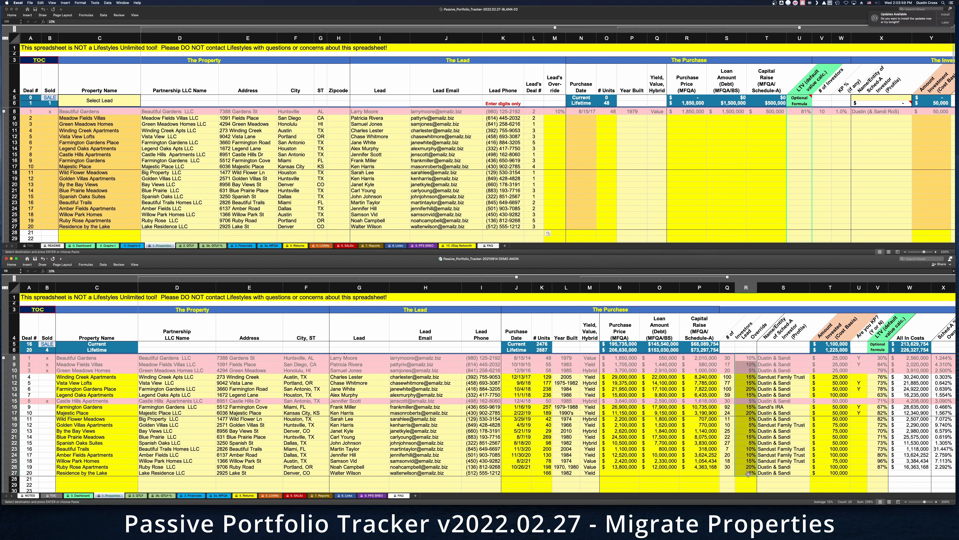
pyautogui.rightClick(748, 475)
pyautogui.click(759, 444)
pyautogui.click(556, 111)
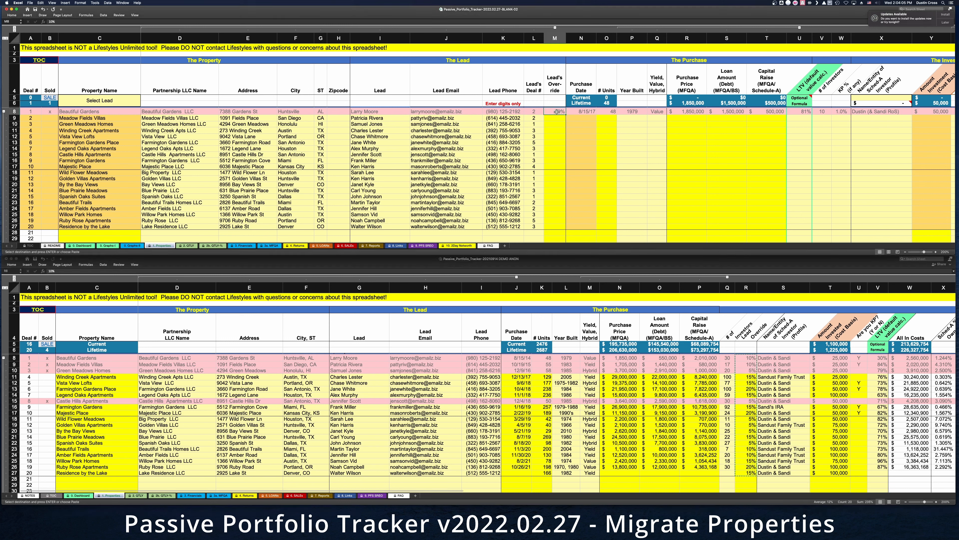
pyautogui.rightClick(558, 112)
pyautogui.moveTo(586, 129)
pyautogui.click(629, 137)
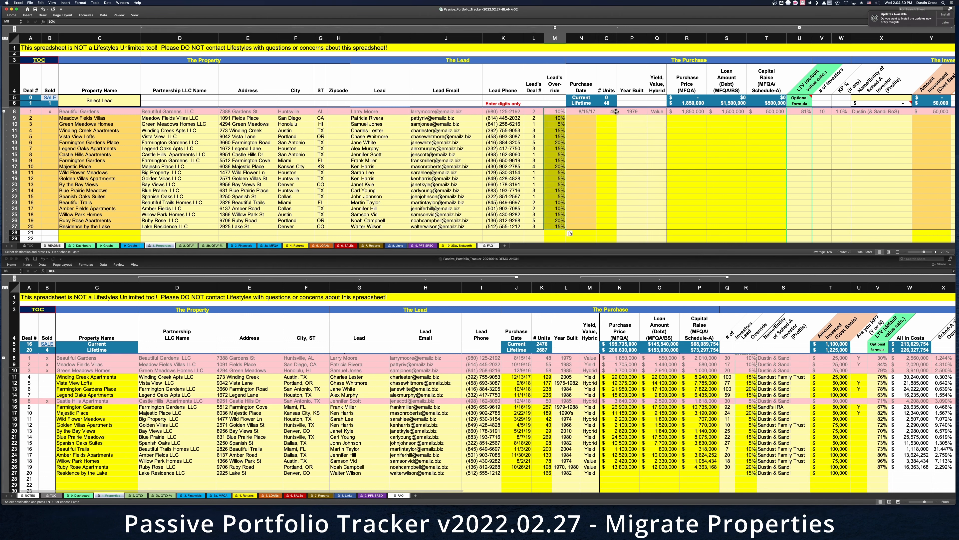
# Step: Copy the purchase data from Purchase Date through Capital Raise for deals 1 to 20 and paste it as formulas into the new tracker
pyautogui.click(584, 111)
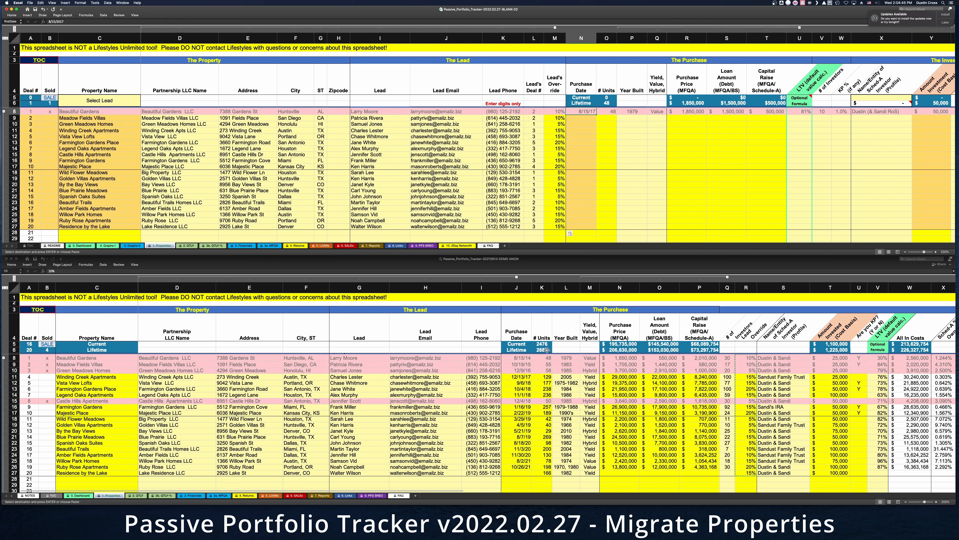
pyautogui.click(513, 358)
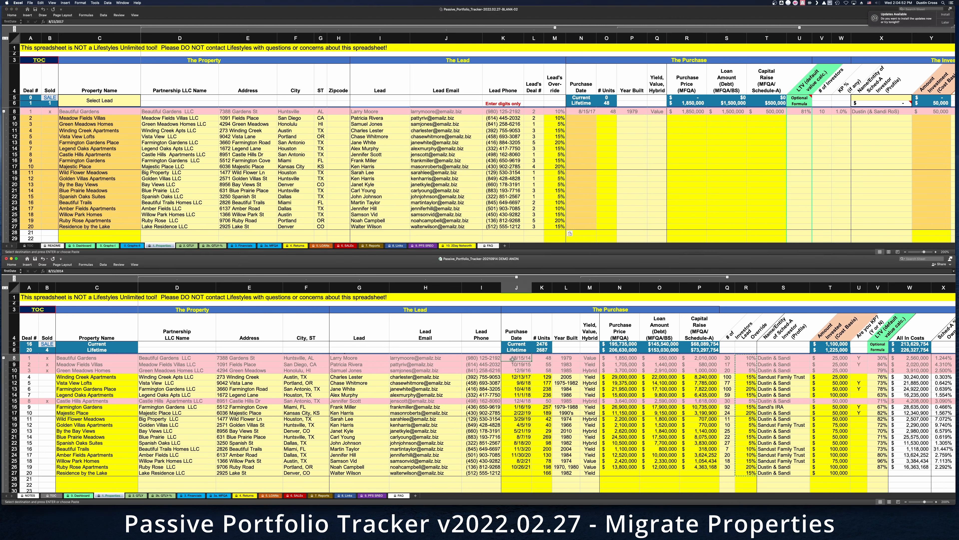
pyautogui.keyDown('shift'); pyautogui.click(711, 473); pyautogui.keyUp('shift')
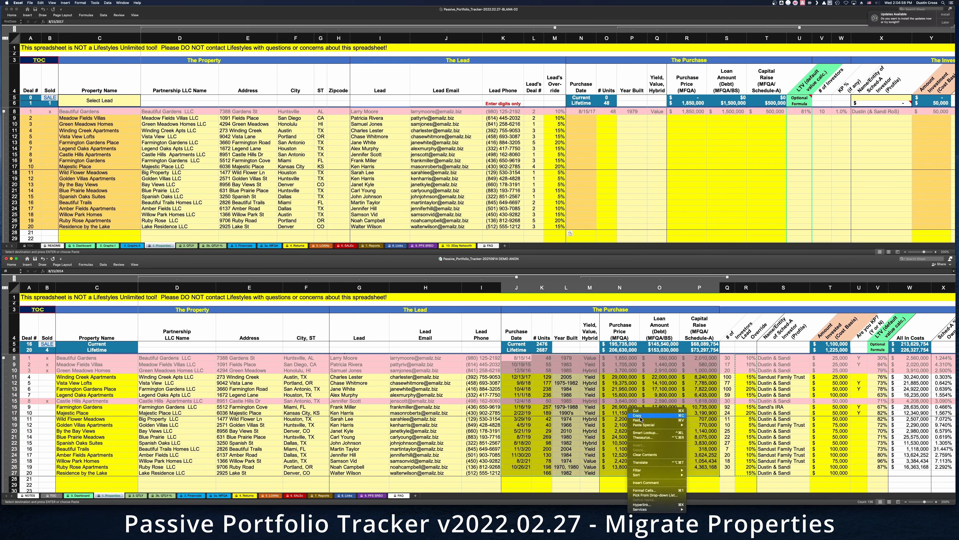
pyautogui.click(584, 113)
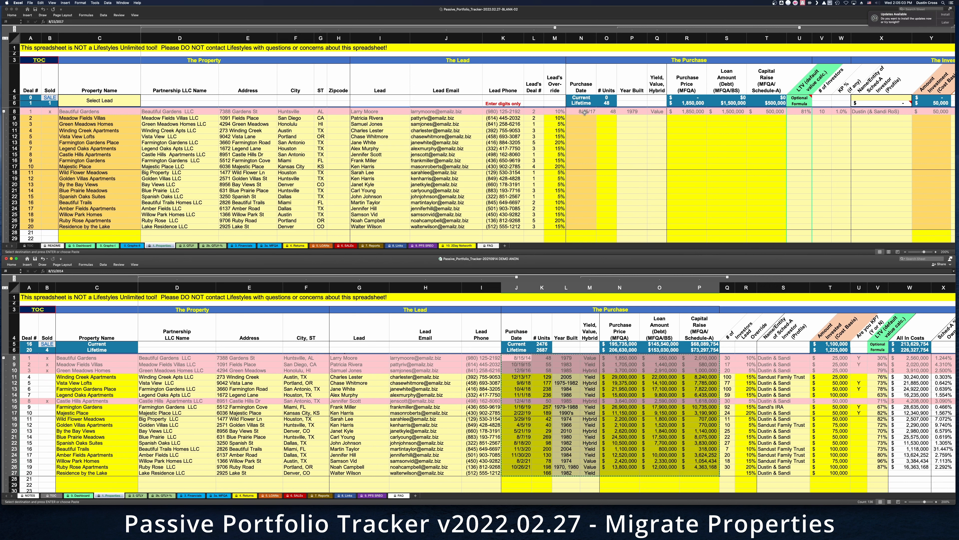
pyautogui.click(584, 112)
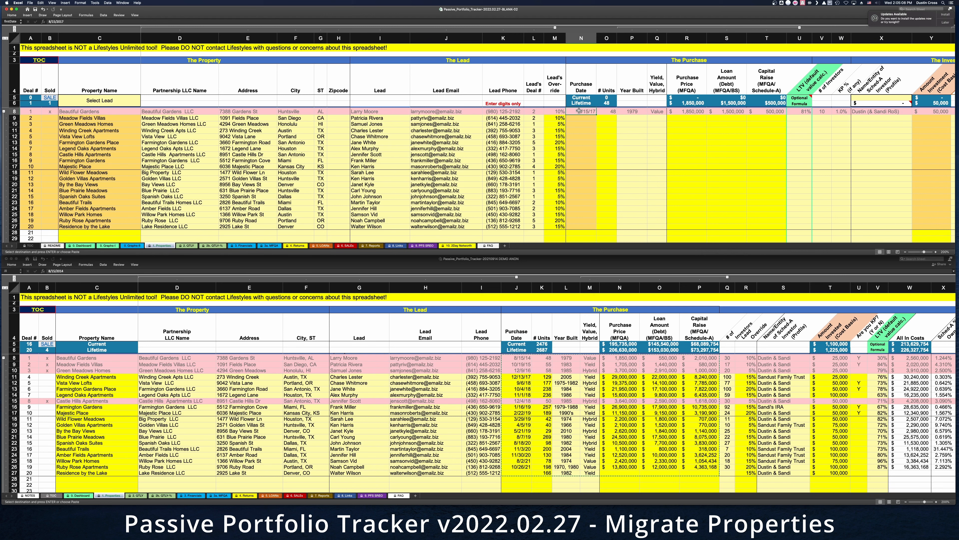
pyautogui.rightClick(579, 110)
pyautogui.moveTo(620, 127)
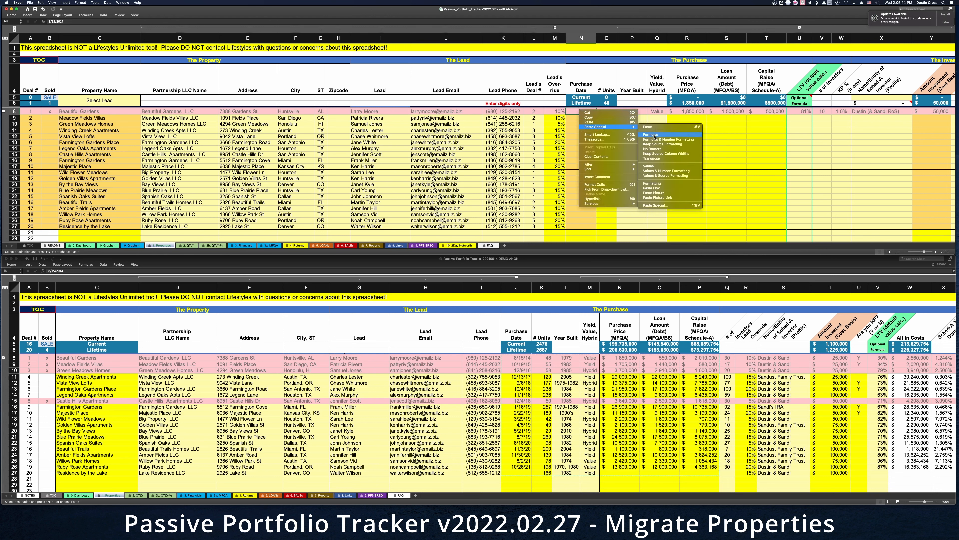
pyautogui.click(651, 135)
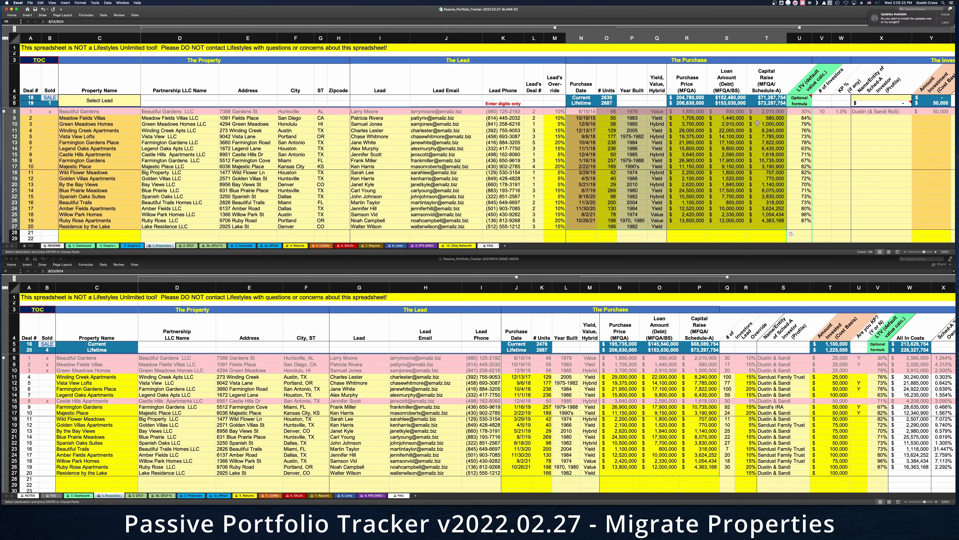
# Step: Override the LTV formula for Winning Creek Apartments in the new tracker with 80%
pyautogui.click(798, 112)
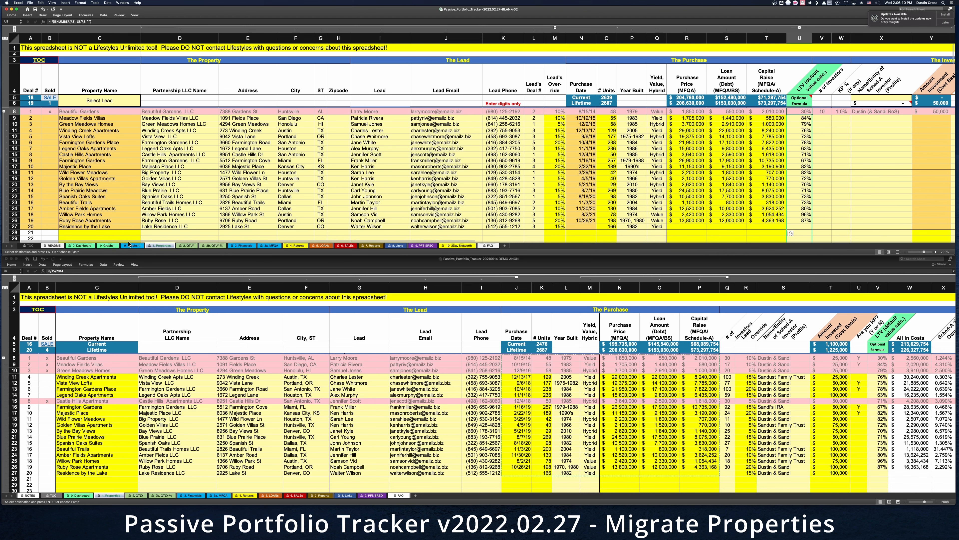
pyautogui.hscroll(5, 129, 243)
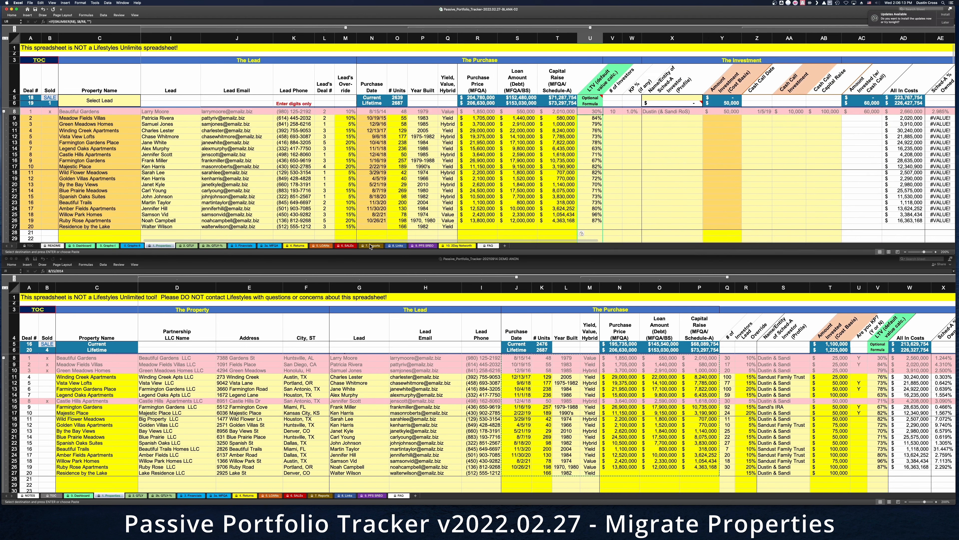
pyautogui.hscroll(-5, 371, 246)
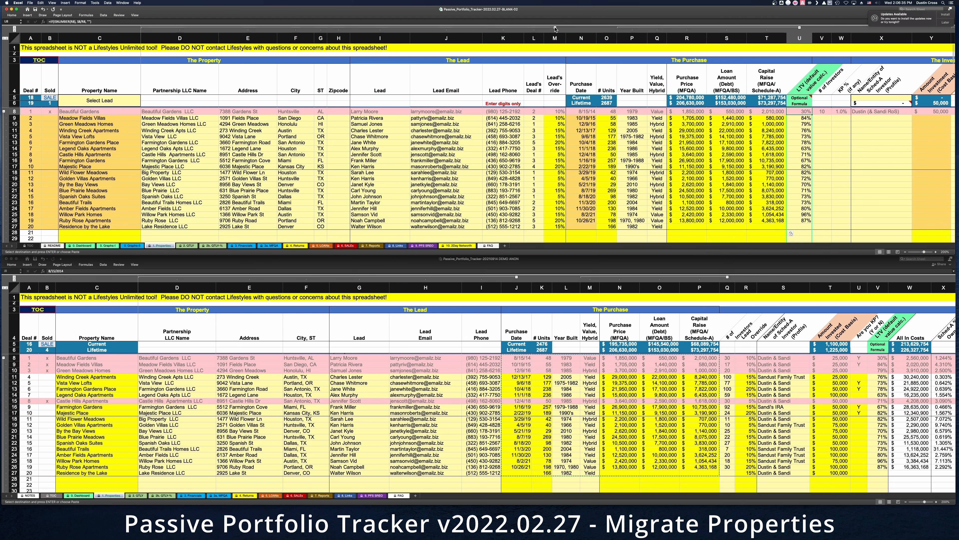
pyautogui.hscroll(5, 555, 28)
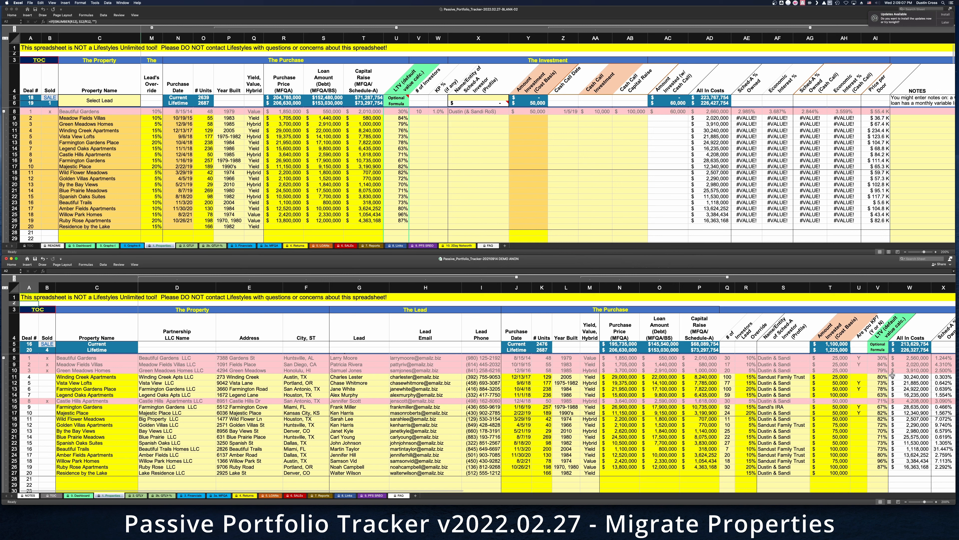
pyautogui.click(400, 131)
pyautogui.click(400, 131)
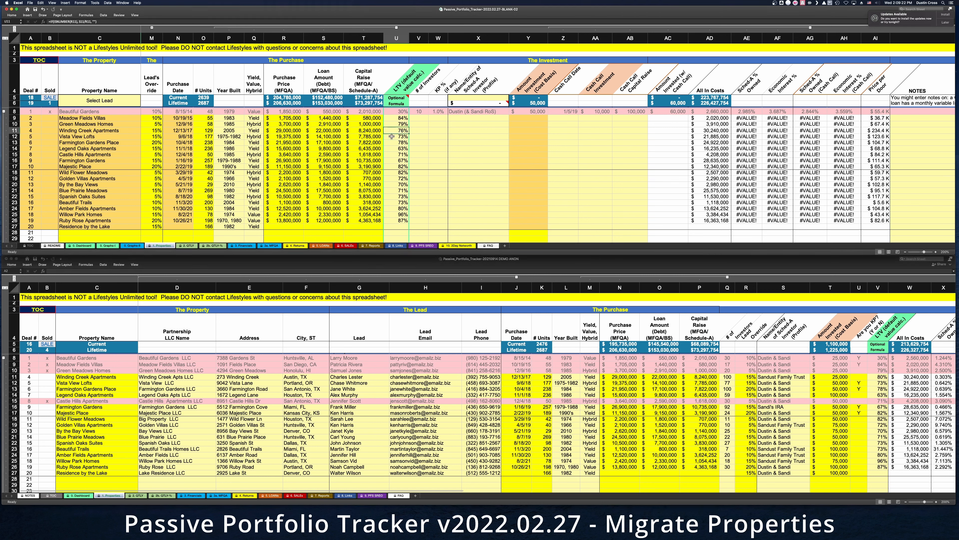
pyautogui.write('80%')
pyautogui.press('Return')
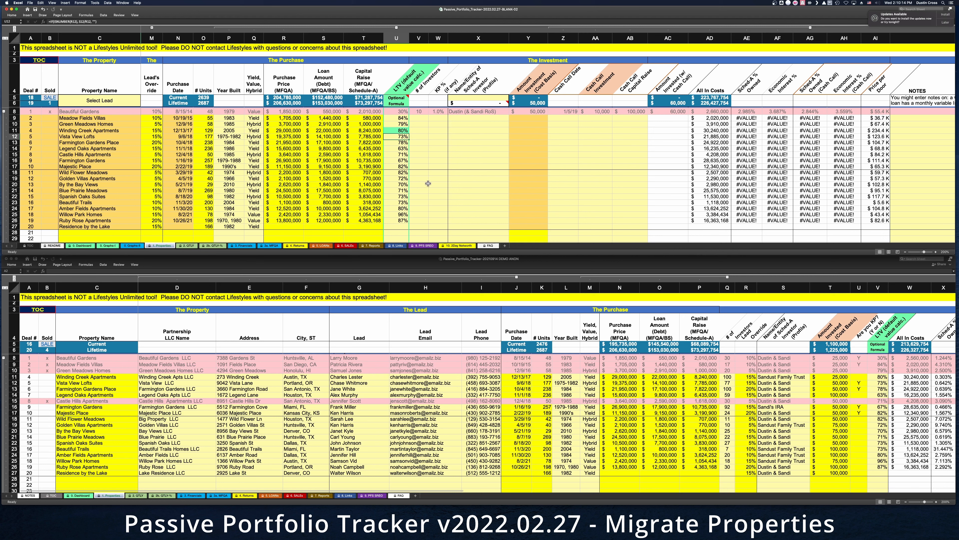
# Step: Copy the # of Investors values of deals 1 to 20 from the old tracker and paste them as formulas into the new tracker
pyautogui.click(727, 358)
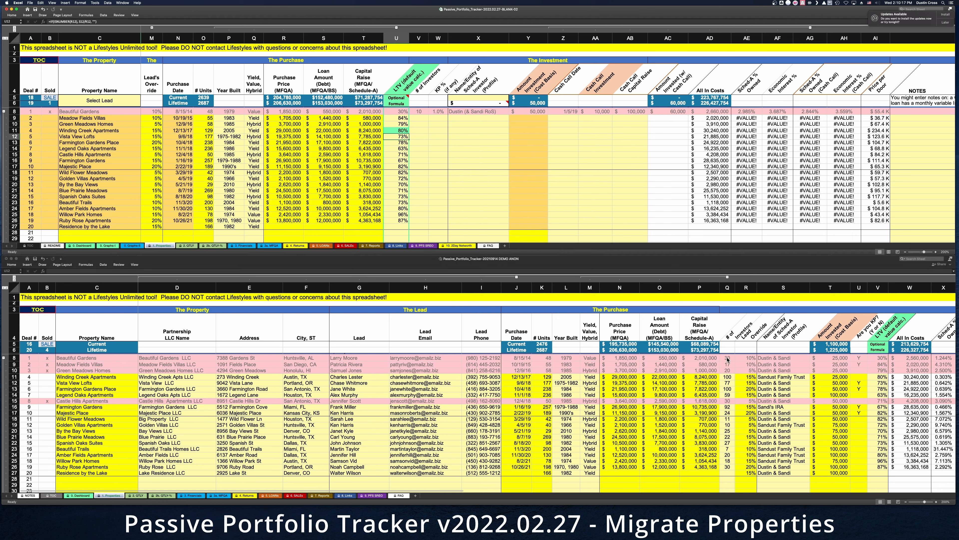
pyautogui.keyDown('shift'); pyautogui.click(727, 473); pyautogui.keyUp('shift')
pyautogui.rightClick(728, 450)
pyautogui.click(729, 449)
pyautogui.click(419, 112)
pyautogui.click(419, 112)
pyautogui.rightClick(419, 112)
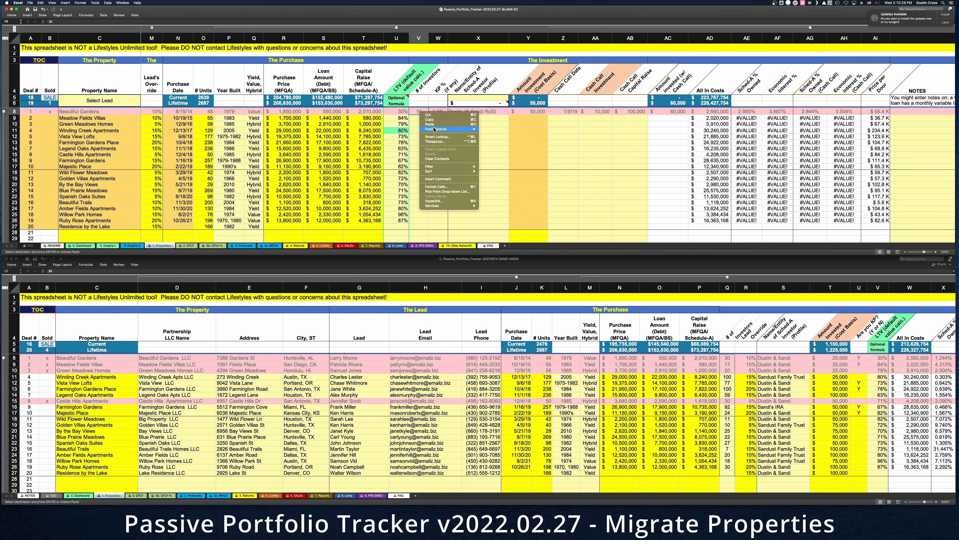
pyautogui.moveTo(450, 129)
pyautogui.click(492, 137)
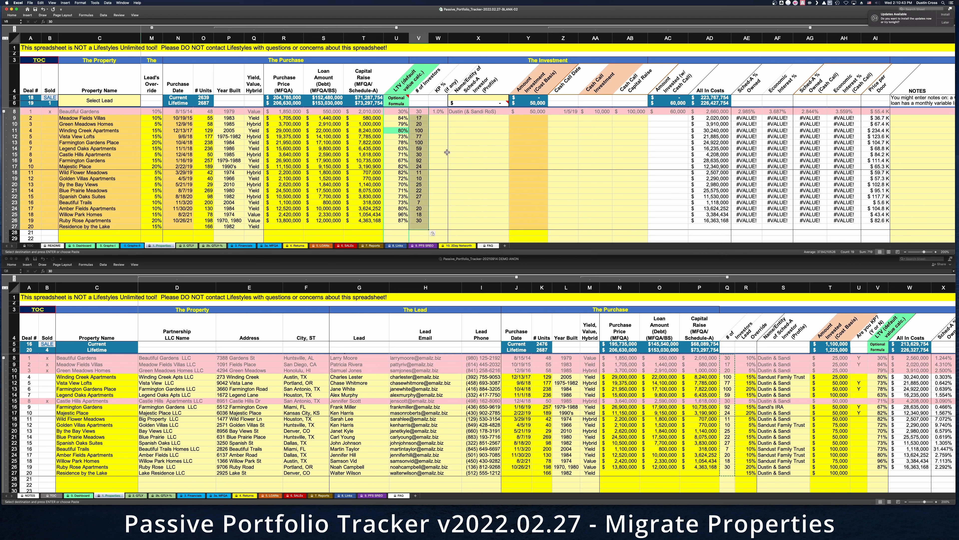
# Step: Paste the KP percentages of deals 1 to 10 as formulas into the new tracker's KP % column
pyautogui.click(438, 111)
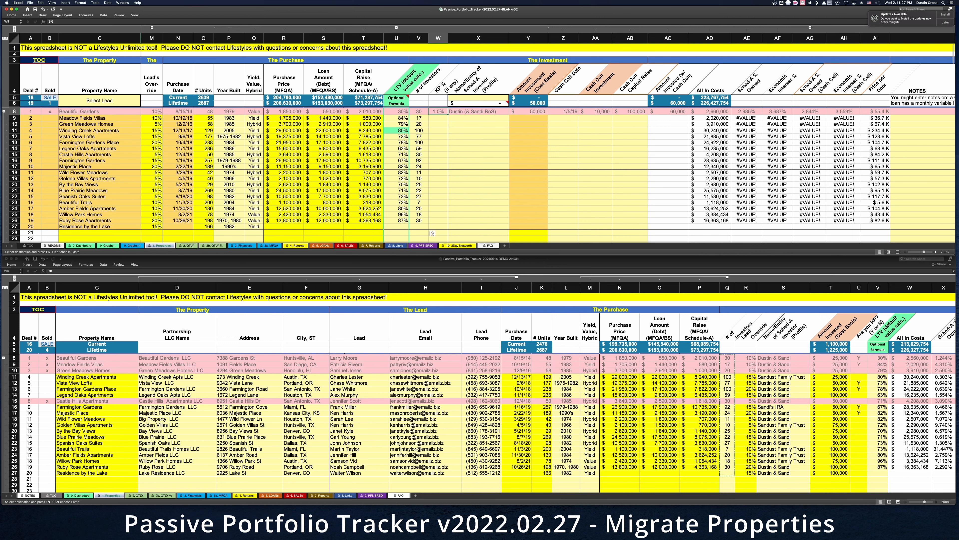
pyautogui.rightClick(438, 112)
pyautogui.click(512, 139)
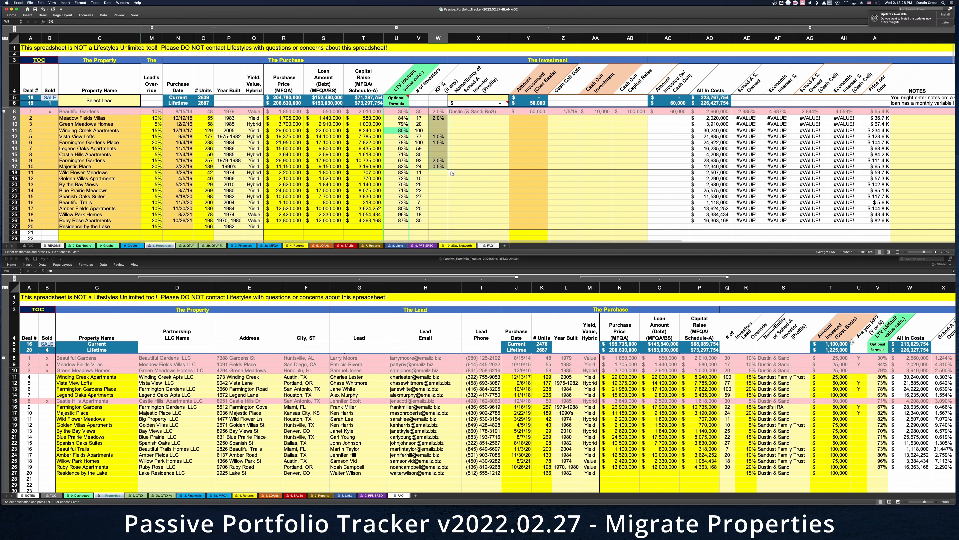
# Step: Copy the investor name/entity and amount invested for deals 1 to 20 from the old tracker and paste them as formulas into the new tracker
pyautogui.click(773, 357)
pyautogui.click(773, 357)
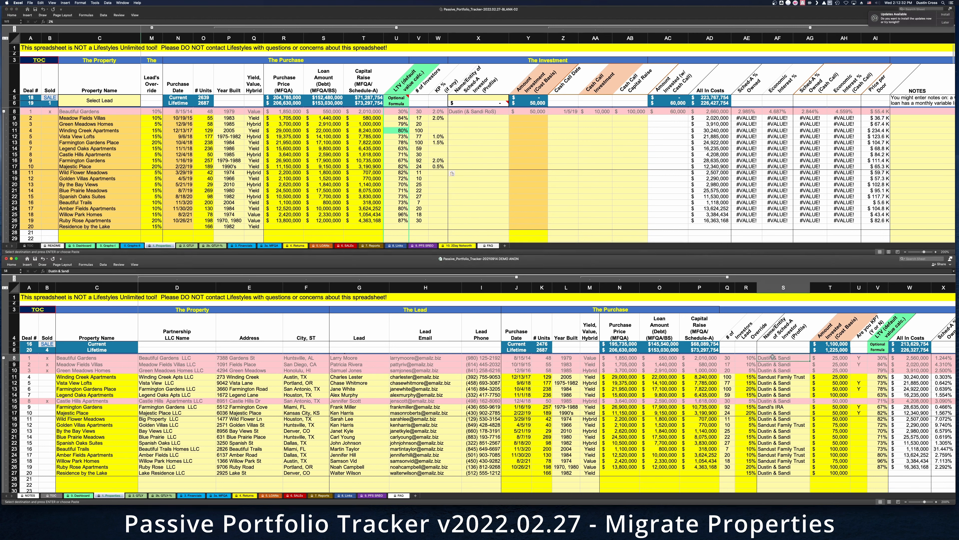
pyautogui.keyDown('shift'); pyautogui.click(836, 474); pyautogui.keyUp('shift')
pyautogui.rightClick(793, 422)
pyautogui.click(800, 430)
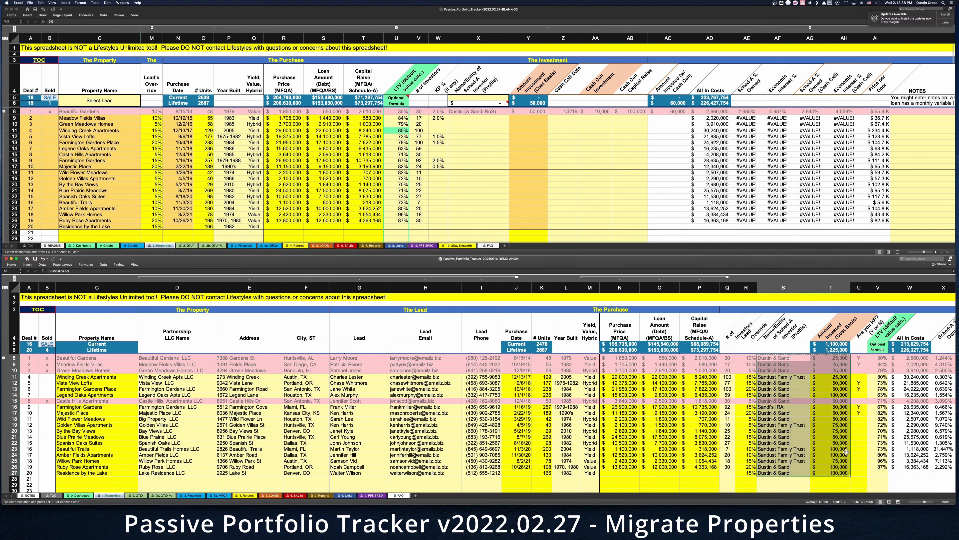
pyautogui.click(465, 111)
pyautogui.rightClick(465, 114)
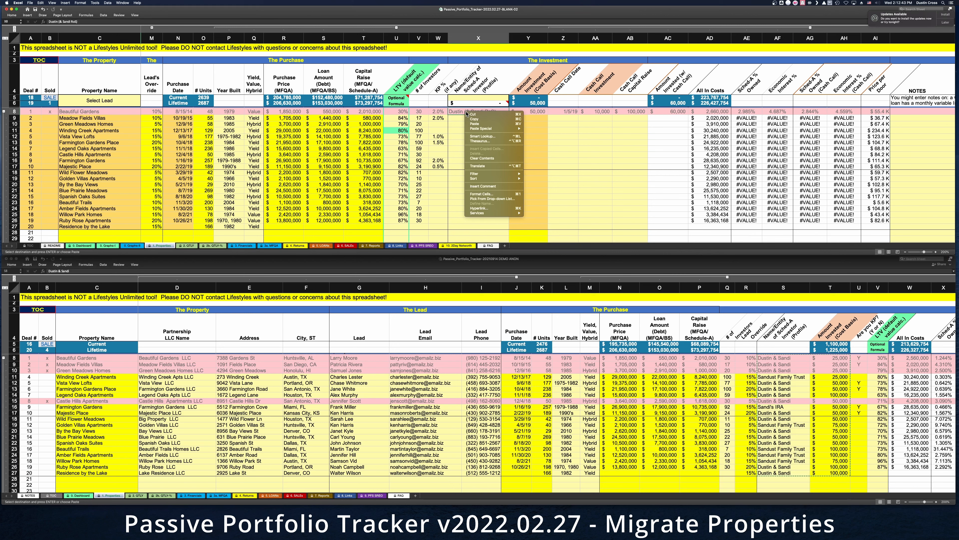
pyautogui.moveTo(515, 128)
pyautogui.click(540, 137)
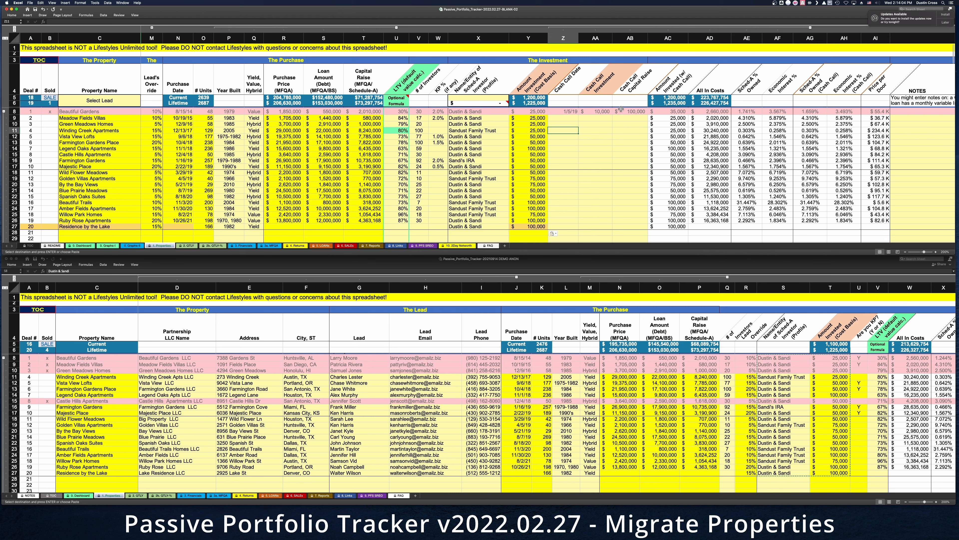
# Step: Clear the sample cash call date, investment and capital raise from the Beautiful Gardens row in the new tracker
pyautogui.click(566, 111)
pyautogui.moveTo(563, 111); pyautogui.dragTo(629, 111)
pyautogui.rightClick(630, 111)
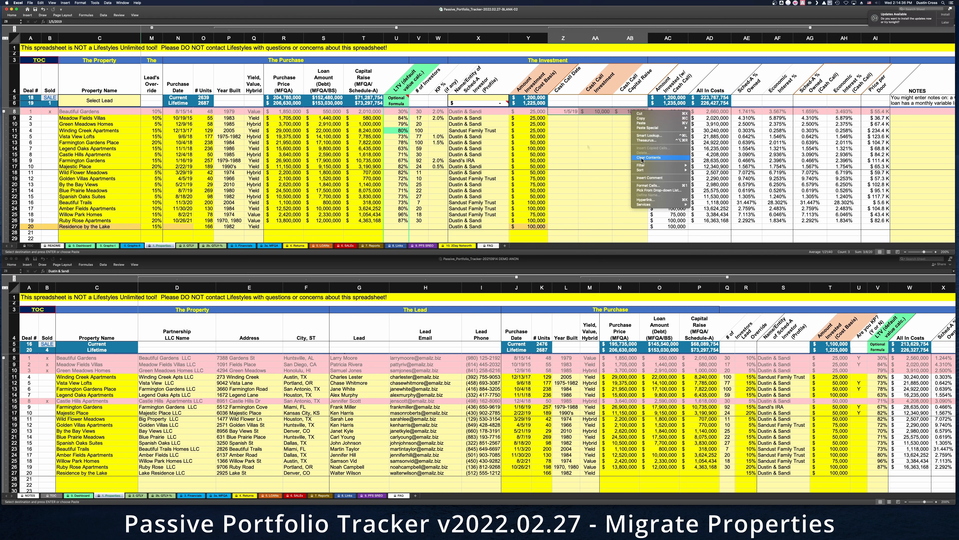
pyautogui.click(588, 146)
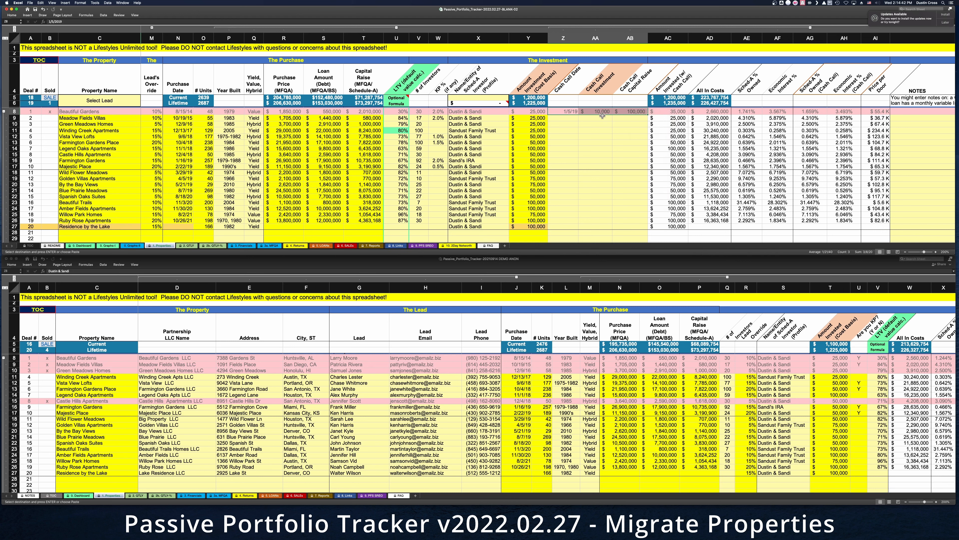
pyautogui.press('Delete')
# Step: Paste the cash call date 12/20/18, investment $2,000 and capital raise $180,000 into the Green Meadows Homes row
pyautogui.click(569, 118)
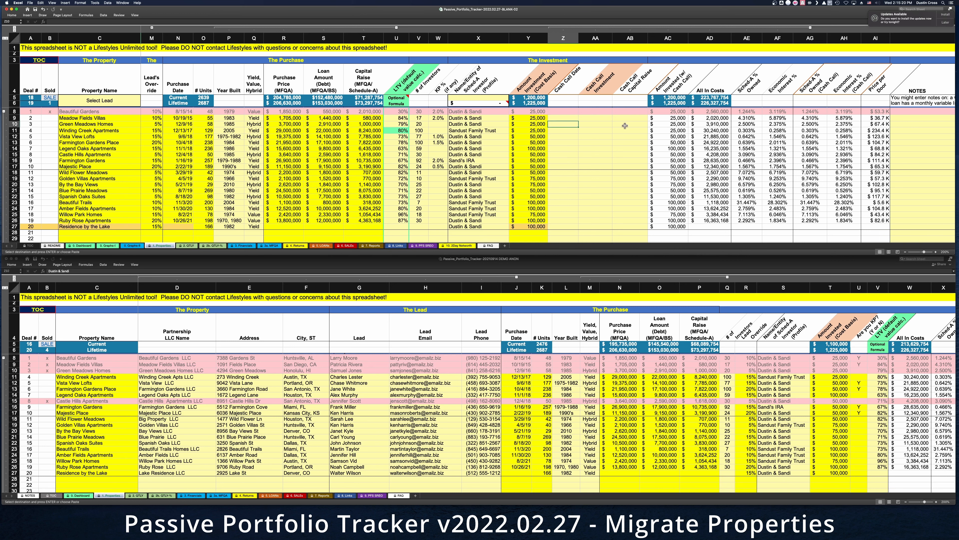
pyautogui.rightClick(569, 124)
pyautogui.press('super+v')
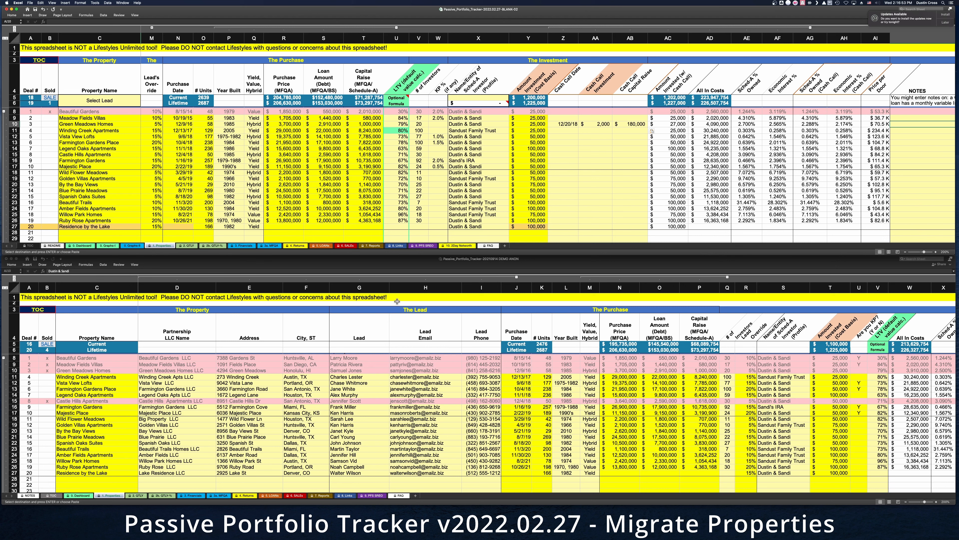
# Step: Copy the quarterly distributions of deals 1 to 17, from Q4 2014 through Q3 2021, in the old tracker's QTLY sheet
pyautogui.click(517, 277)
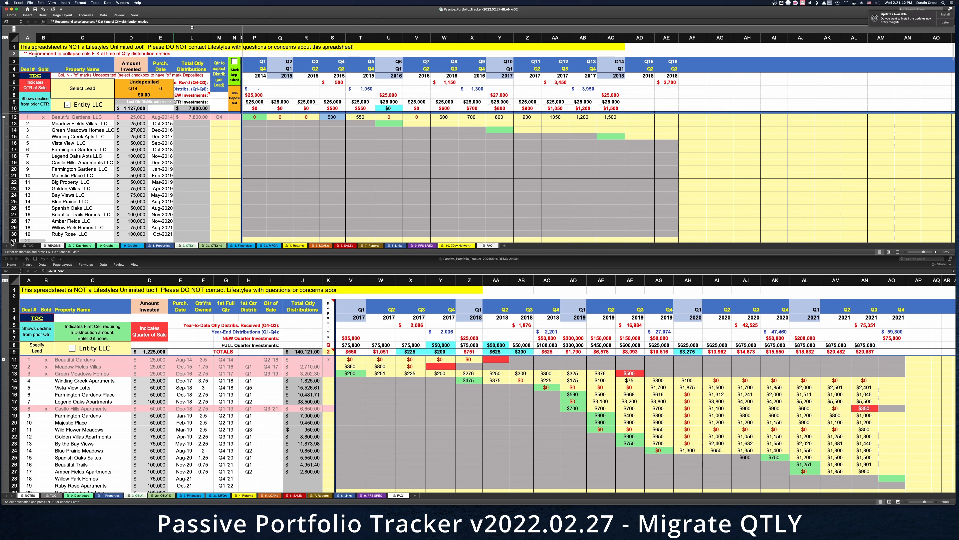
pyautogui.click(48, 492)
pyautogui.moveTo(47, 491); pyautogui.dragTo(34, 491)
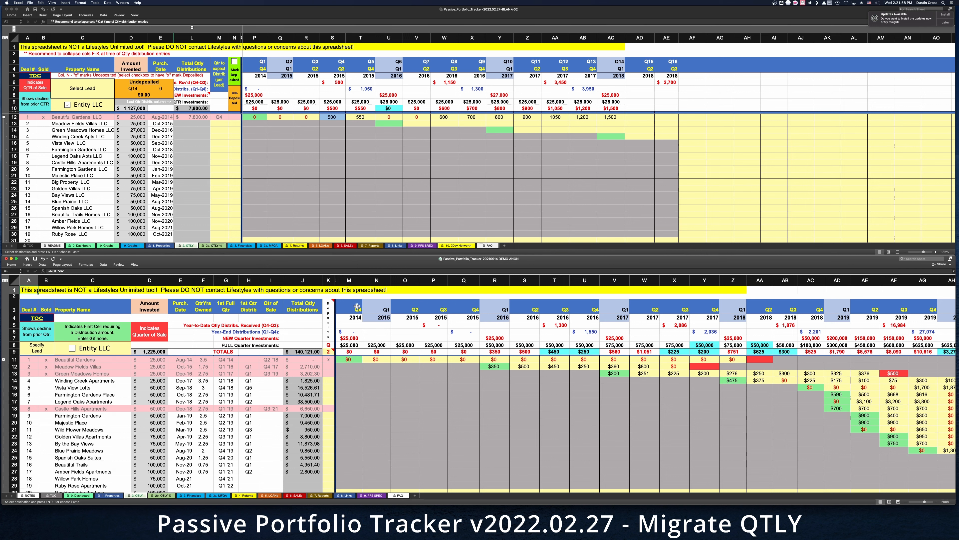
pyautogui.click(348, 358)
pyautogui.hscroll(10, 813, 479)
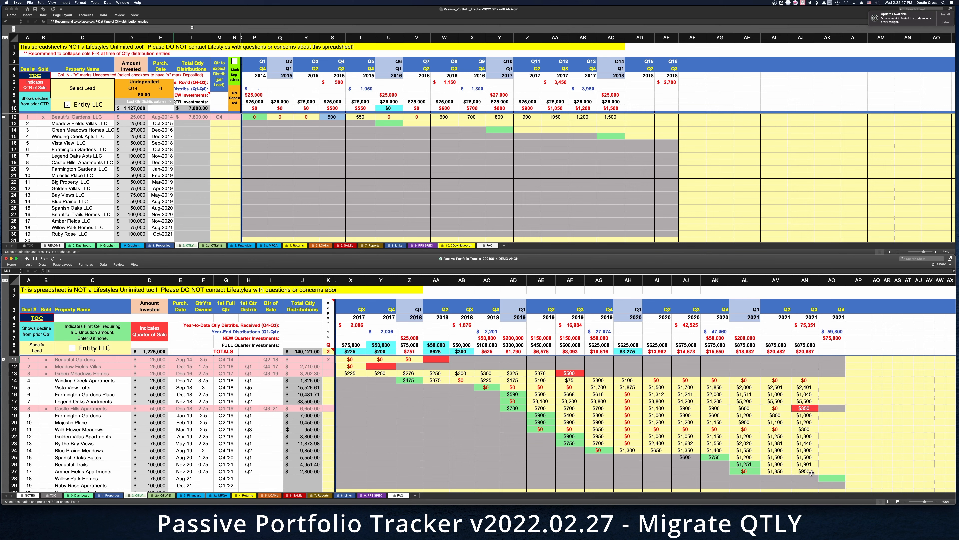
pyautogui.keyDown('shift'); pyautogui.click(811, 473); pyautogui.keyUp('shift')
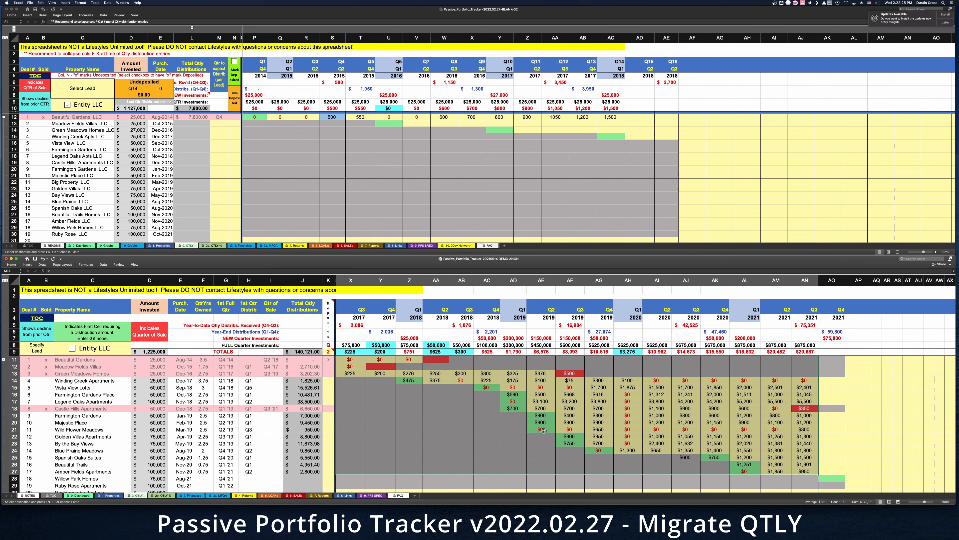
pyautogui.rightClick(632, 365)
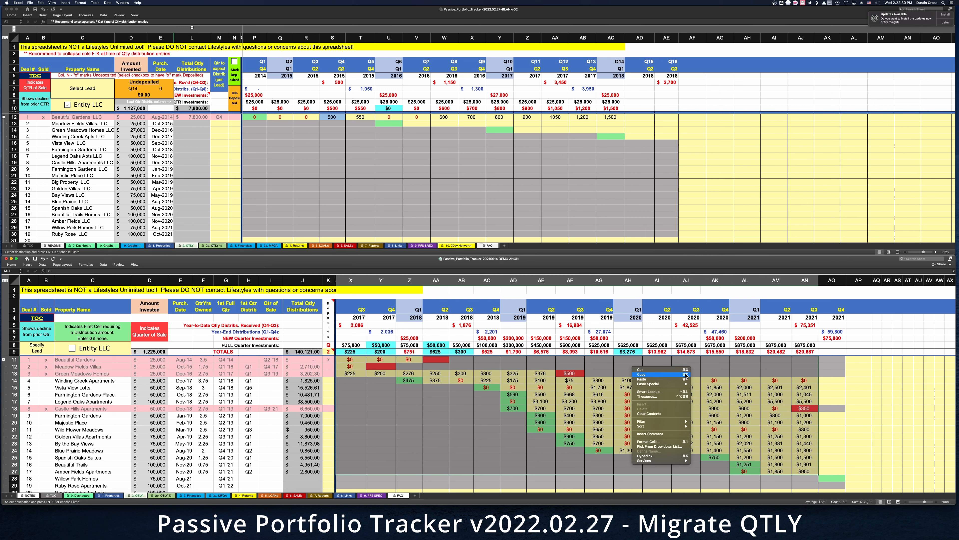
pyautogui.click(642, 375)
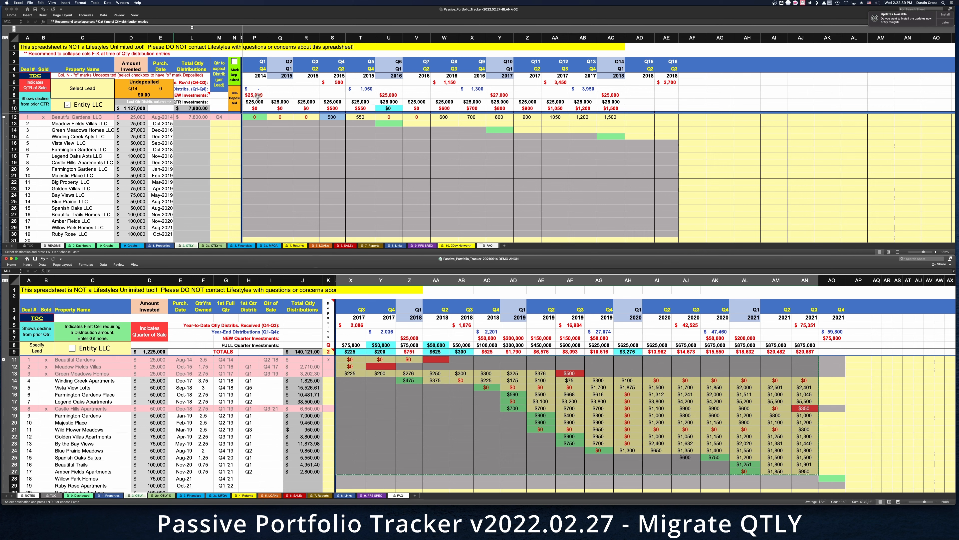
# Step: Paste the copied distributions as formulas into the new QTLY sheet, starting at Q4 2014 for Beautiful Gardens, and review the pasted quarters
pyautogui.click(255, 117)
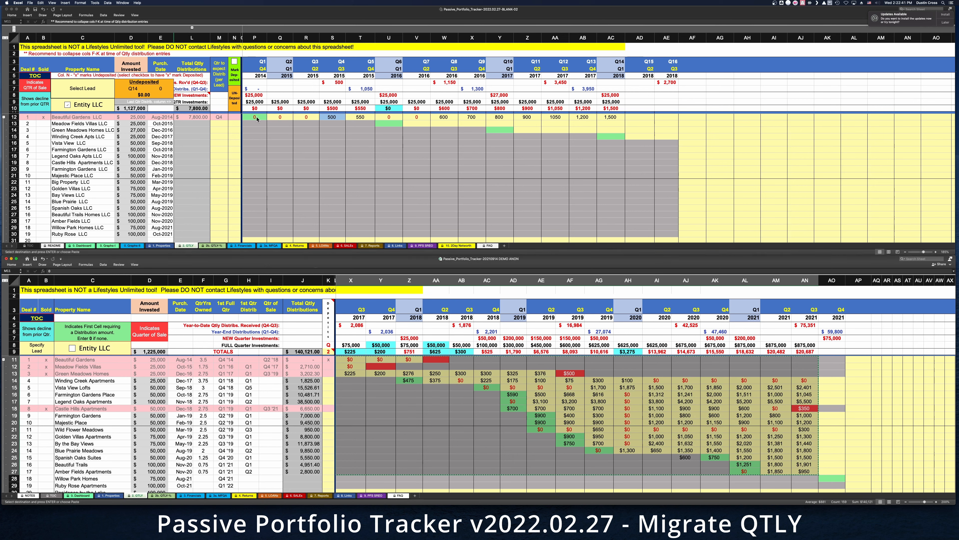
pyautogui.click(255, 117)
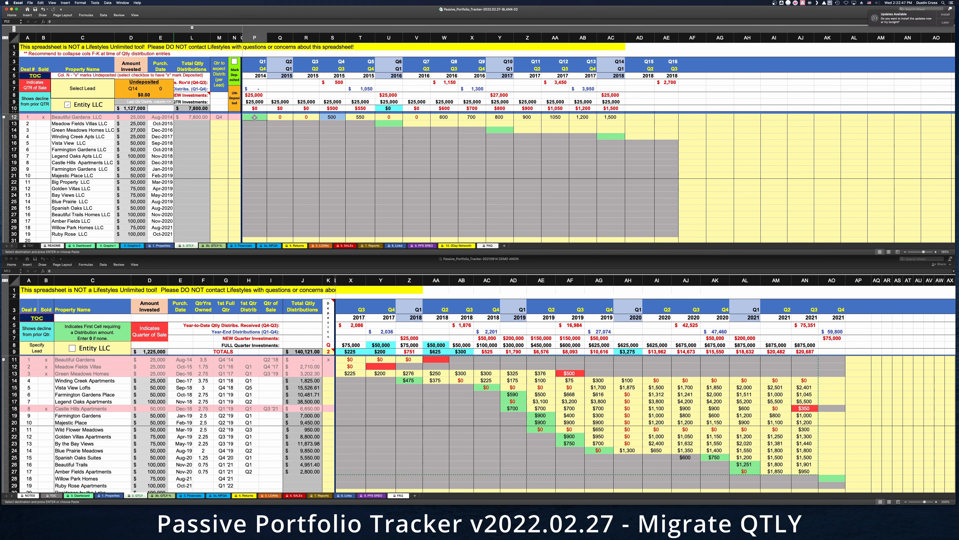
pyautogui.rightClick(255, 117)
pyautogui.moveTo(266, 134)
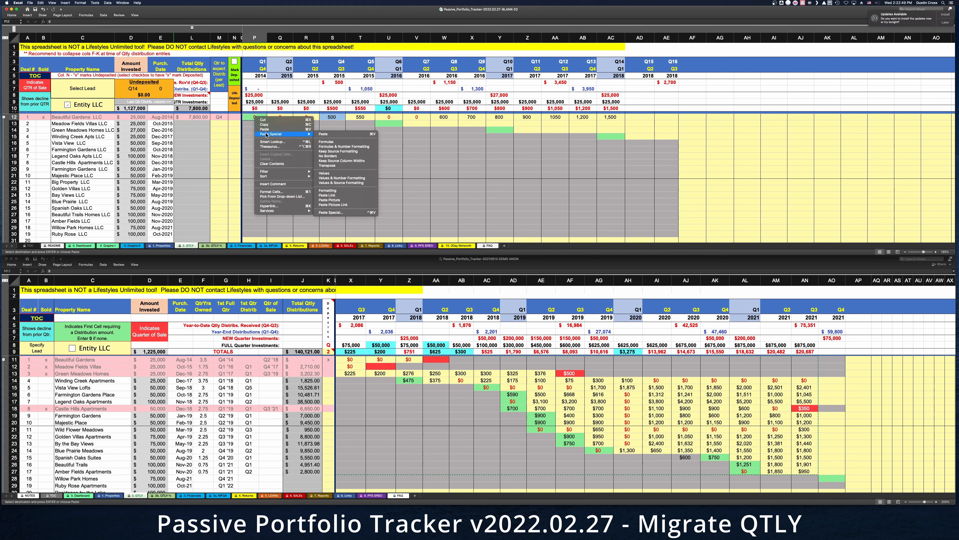
pyautogui.click(327, 141)
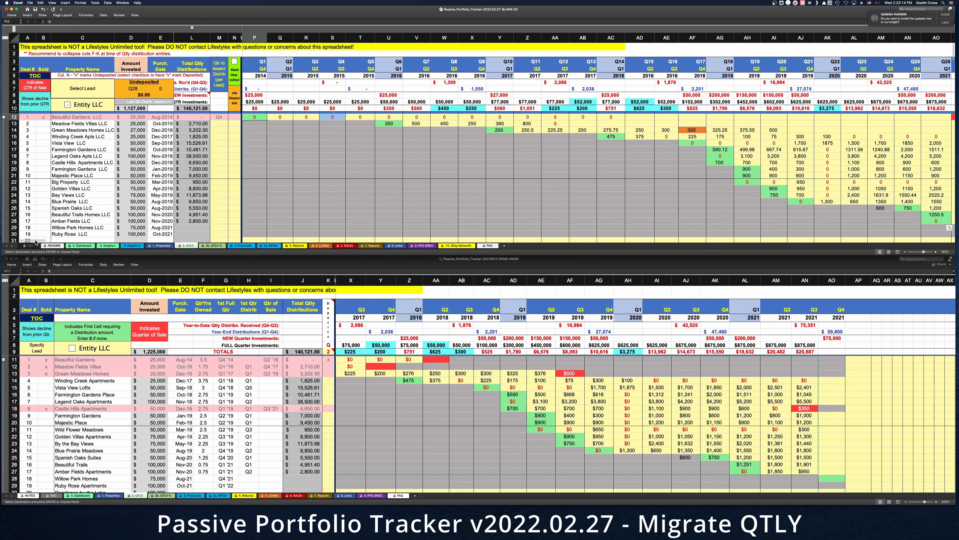
pyautogui.hscroll(8, 35, 243)
pyautogui.hscroll(-1, 44, 244)
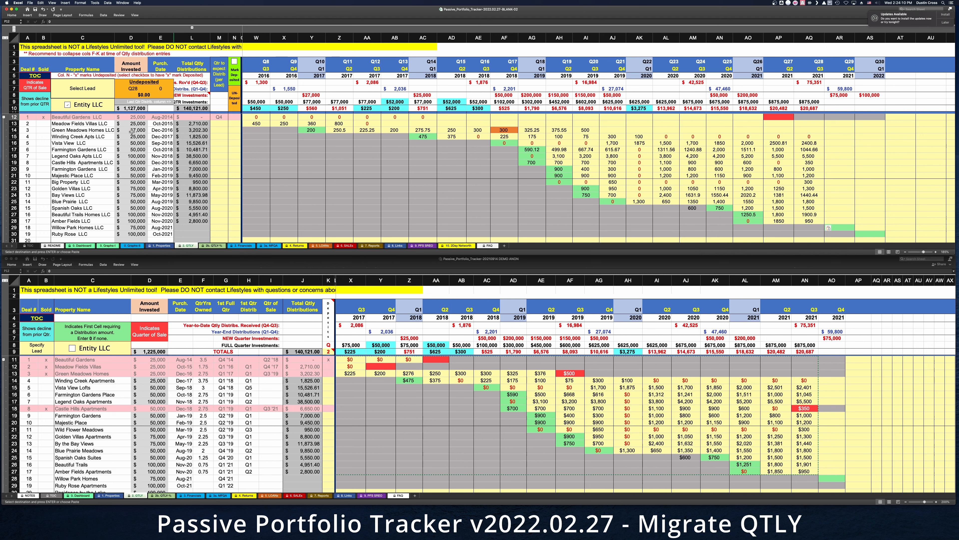
# Step: Expand the collapsed columns F-K in the new QTLY sheet and paste the Qtr to expect Distrib values as formulas, starting at deal 1
pyautogui.click(193, 29)
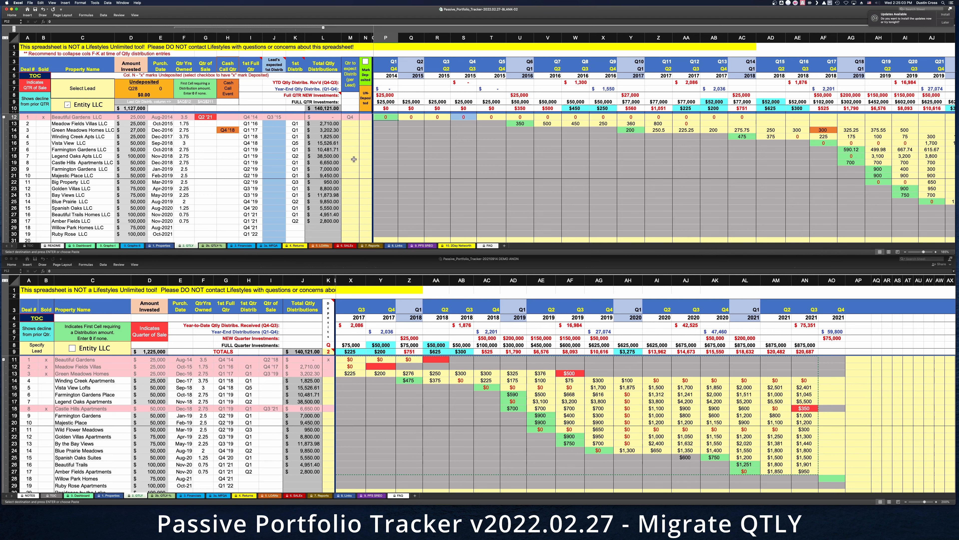
pyautogui.click(350, 117)
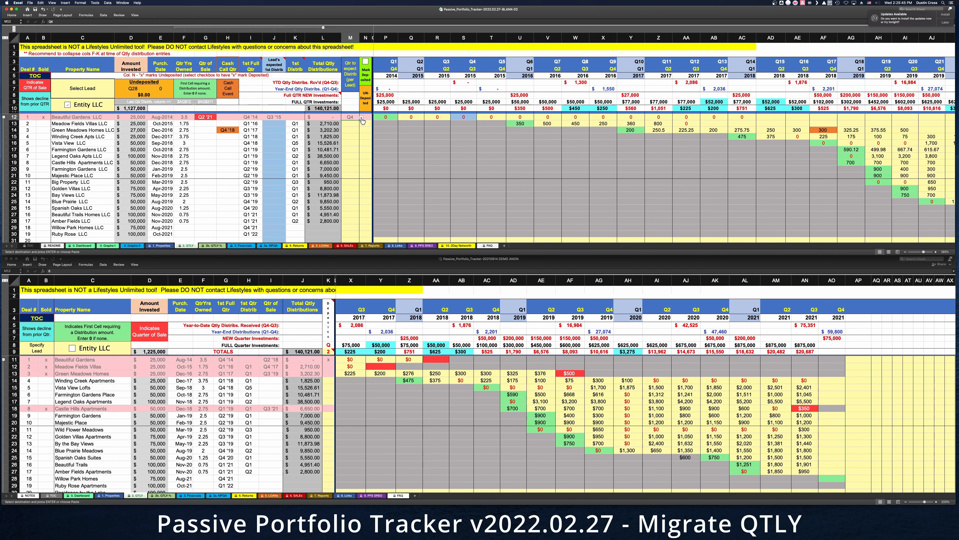
pyautogui.click(362, 119)
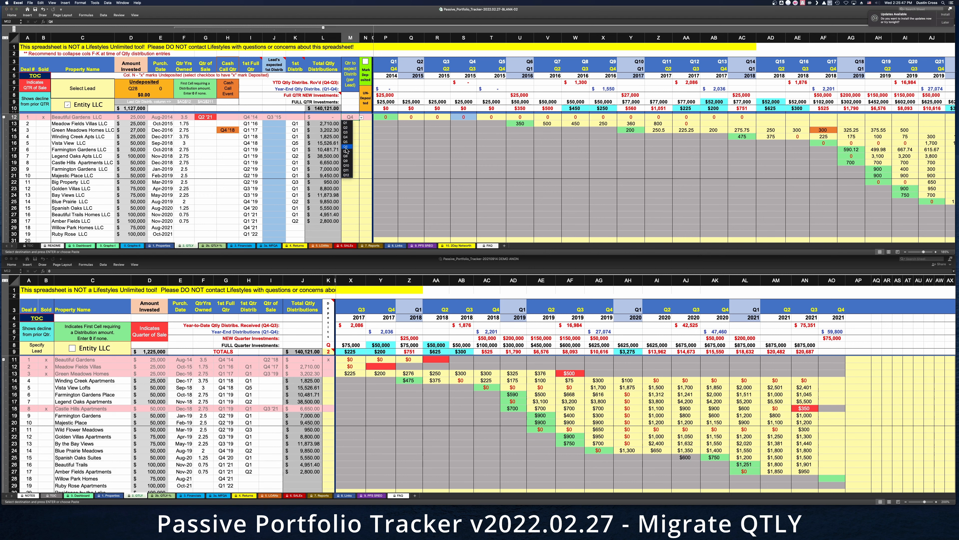
pyautogui.click(361, 120)
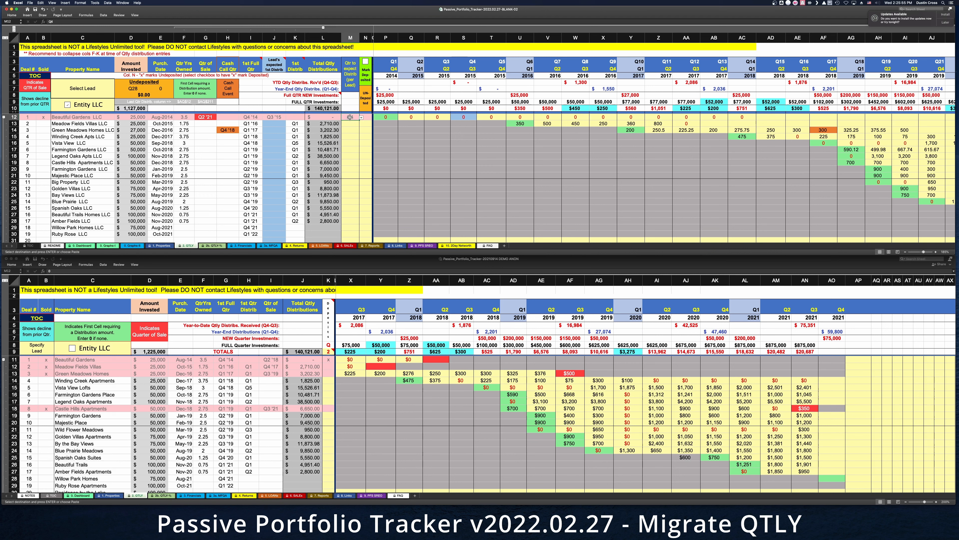
pyautogui.rightClick(350, 118)
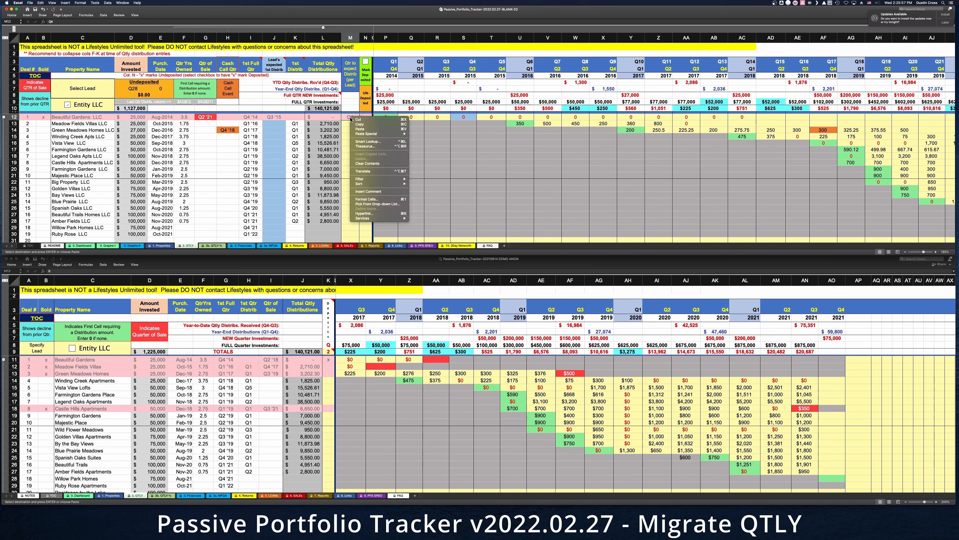
pyautogui.moveTo(363, 135)
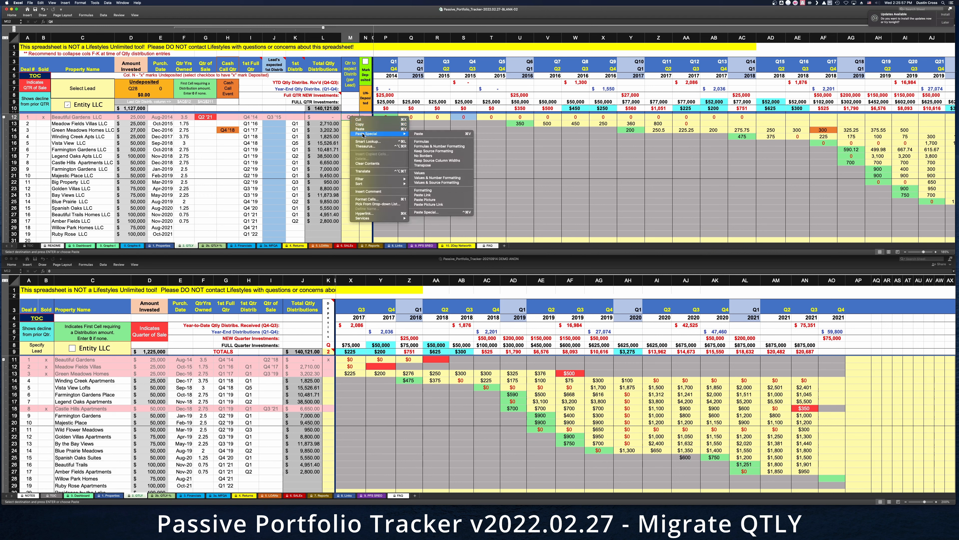
pyautogui.click(421, 141)
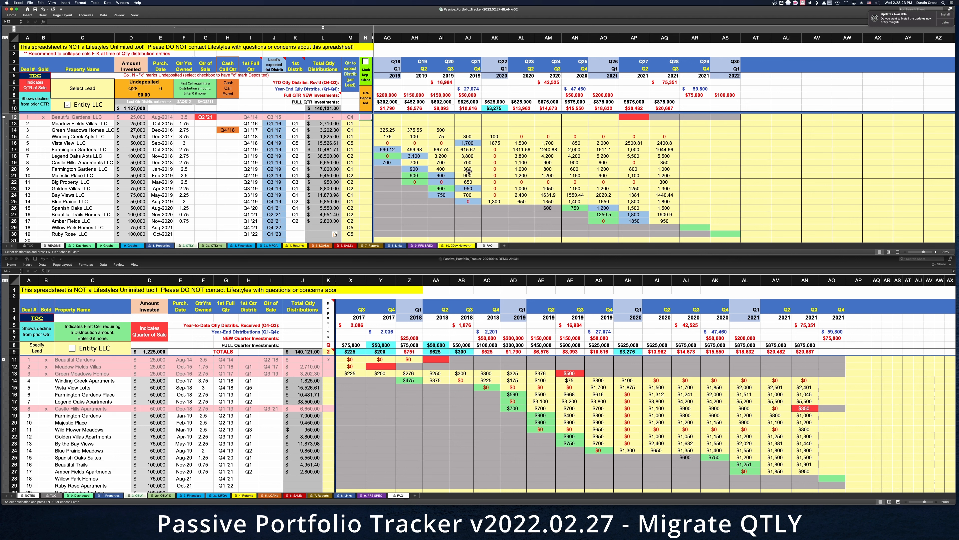
# Step: Enter x in column N for Golden Villas, Blue Prairie and Spanish Oaks, and enable the Mark Deposited checkbox
pyautogui.click(365, 189)
pyautogui.write('x')
pyautogui.press('Return')
pyautogui.press('Return')
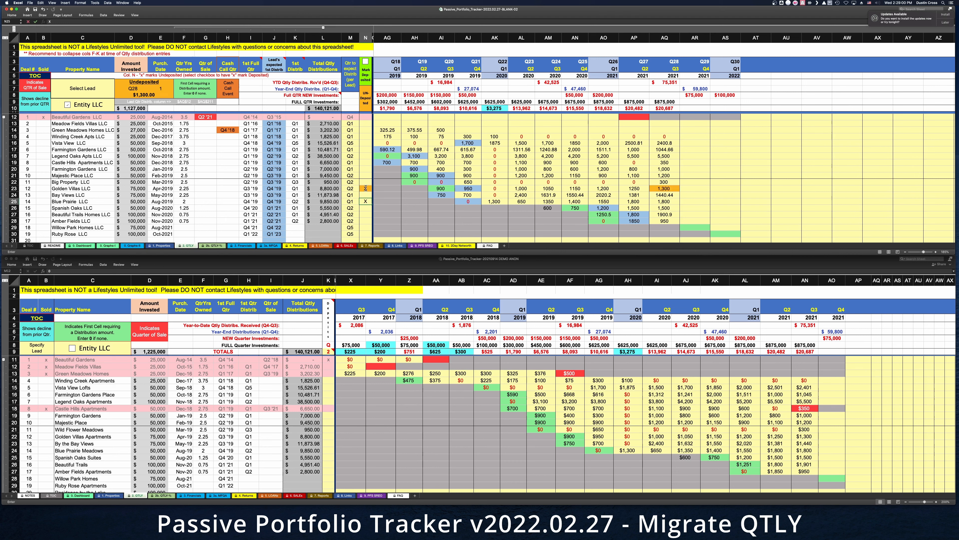
pyautogui.press('Return')
pyautogui.write('x')
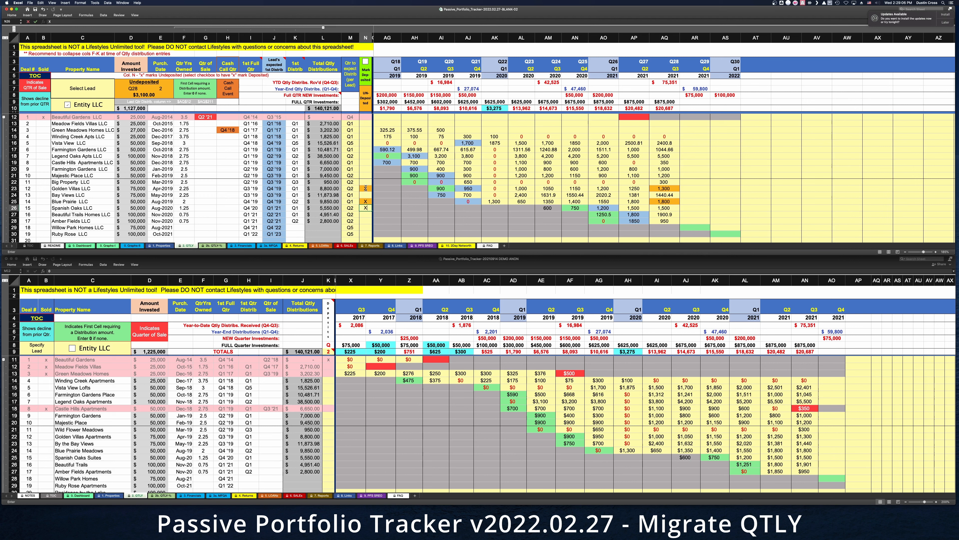
pyautogui.press('Return')
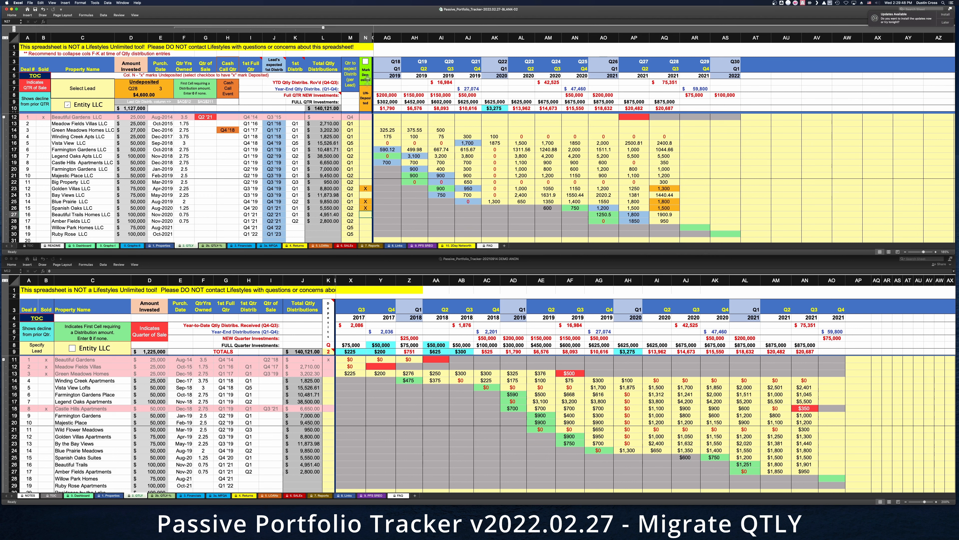
pyautogui.click(366, 64)
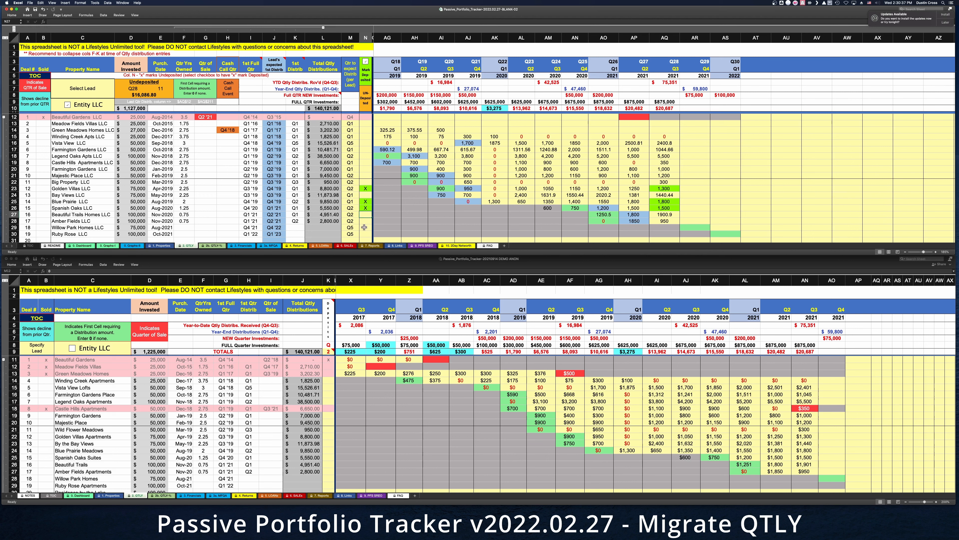
# Step: Clear the Mark Deposited checkbox in the new QTLY sheet
pyautogui.click(366, 62)
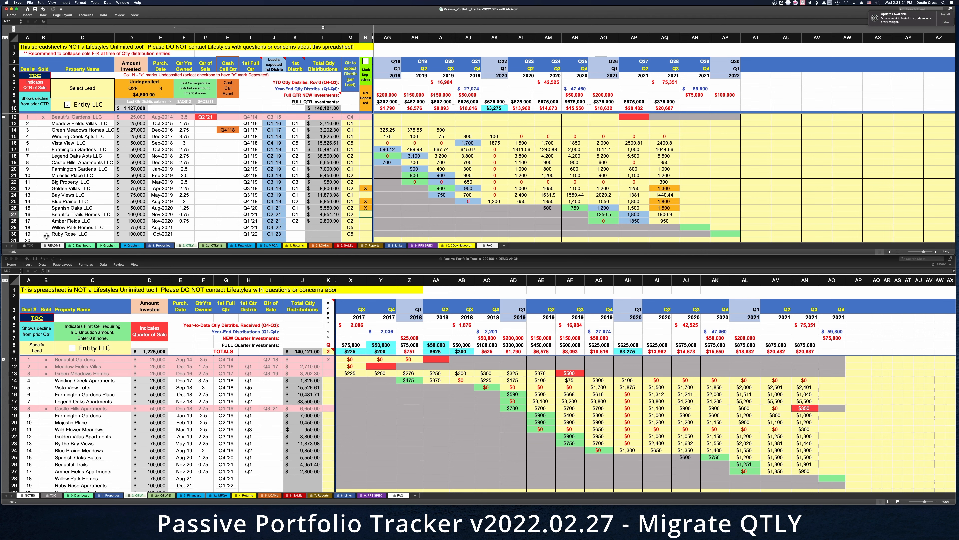
pyautogui.hscroll(-10, 45, 238)
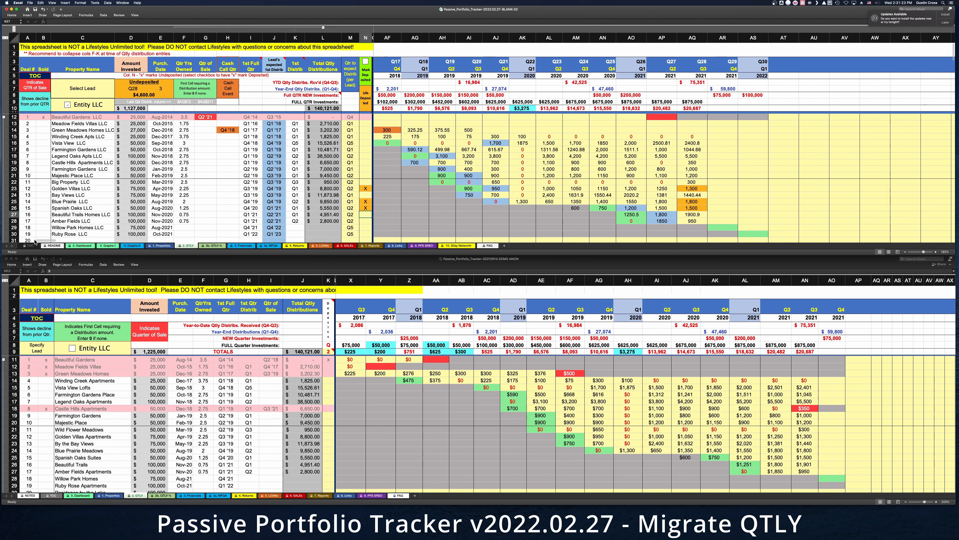
pyautogui.hscroll(-10, 65, 486)
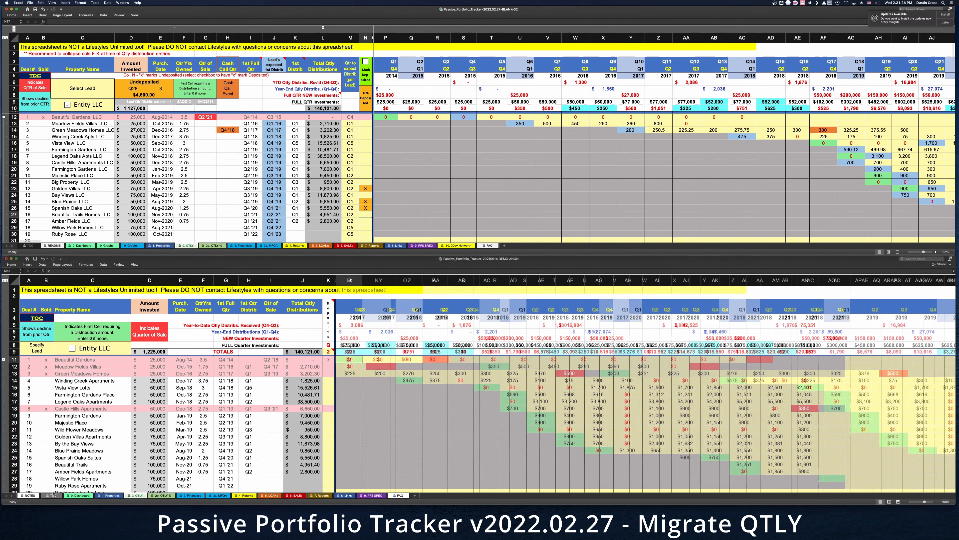
pyautogui.click(342, 360)
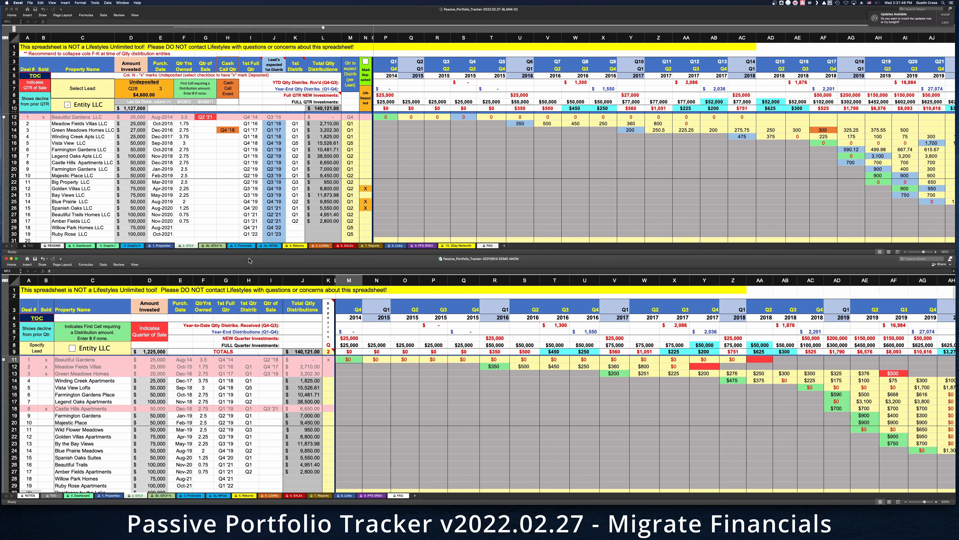
# Step: Open the Financials sheet in both trackers and copy the old sheet's Current Debt Service through New CAP columns for all deals
pyautogui.click(241, 247)
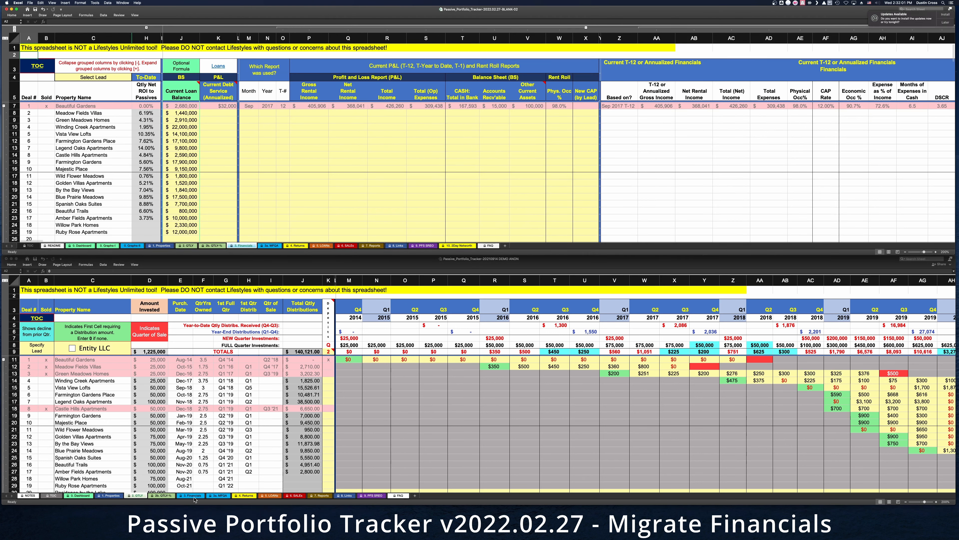
pyautogui.click(193, 498)
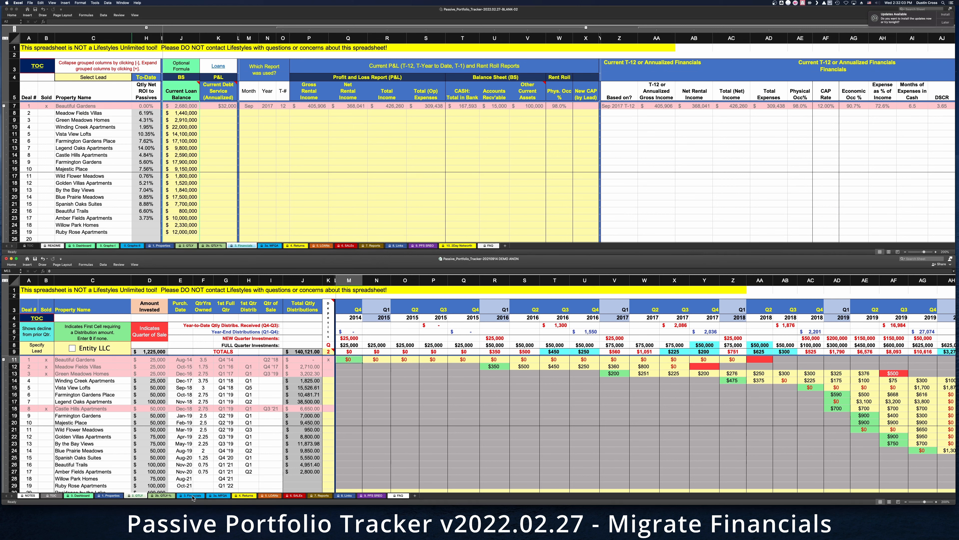
pyautogui.click(193, 497)
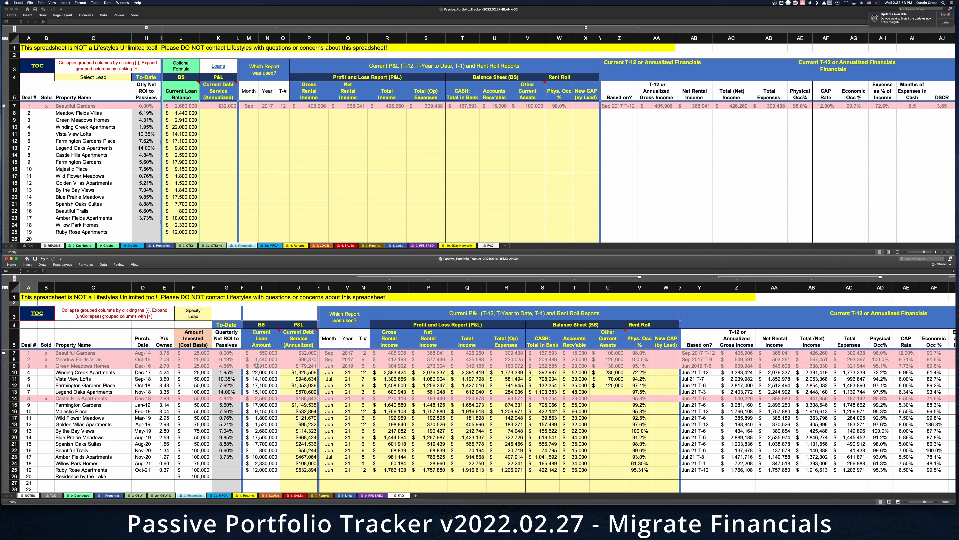
pyautogui.click(294, 353)
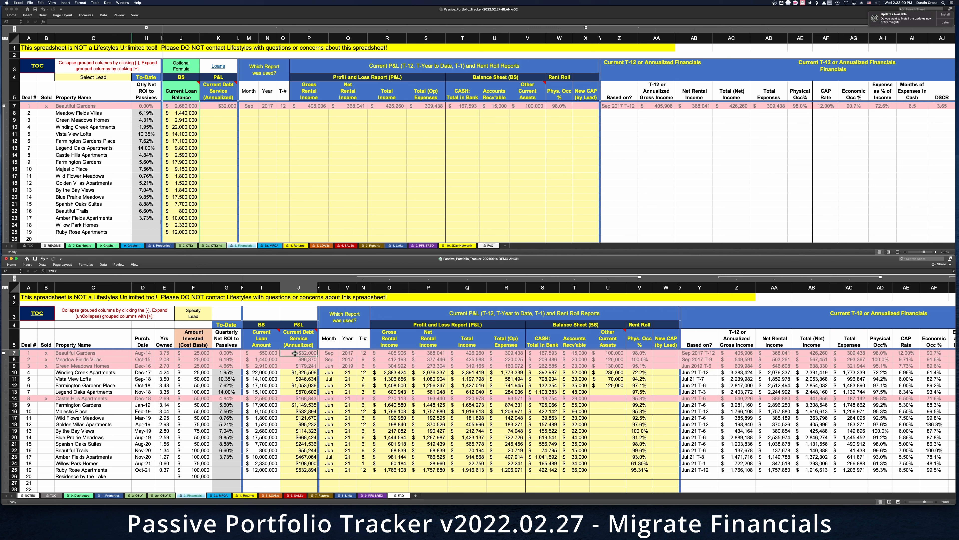
pyautogui.keyDown('shift'); pyautogui.click(668, 476); pyautogui.keyUp('shift')
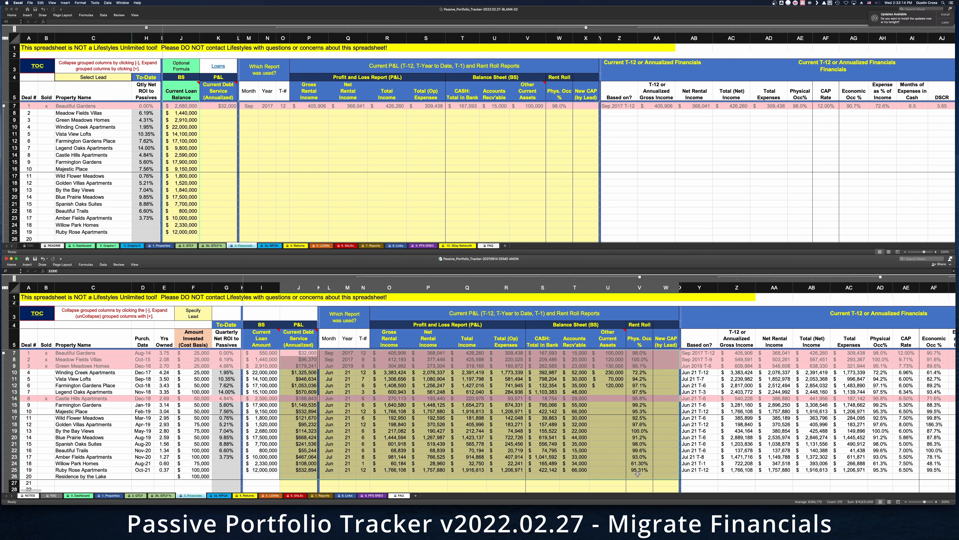
pyautogui.rightClick(529, 407)
pyautogui.click(545, 417)
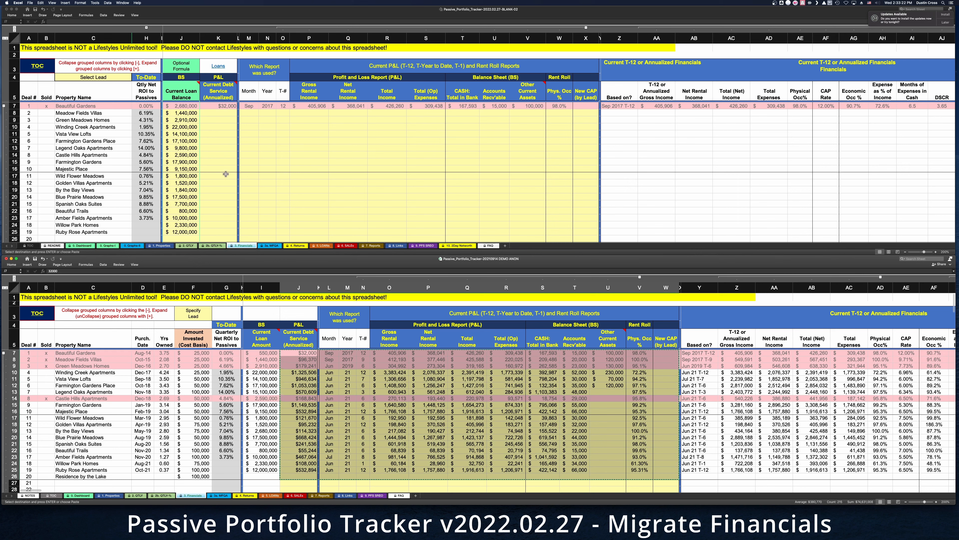
# Step: Paste the copied financials as formulas into the new Financials sheet, starting at Current Debt Service for Beautiful Gardens
pyautogui.click(214, 108)
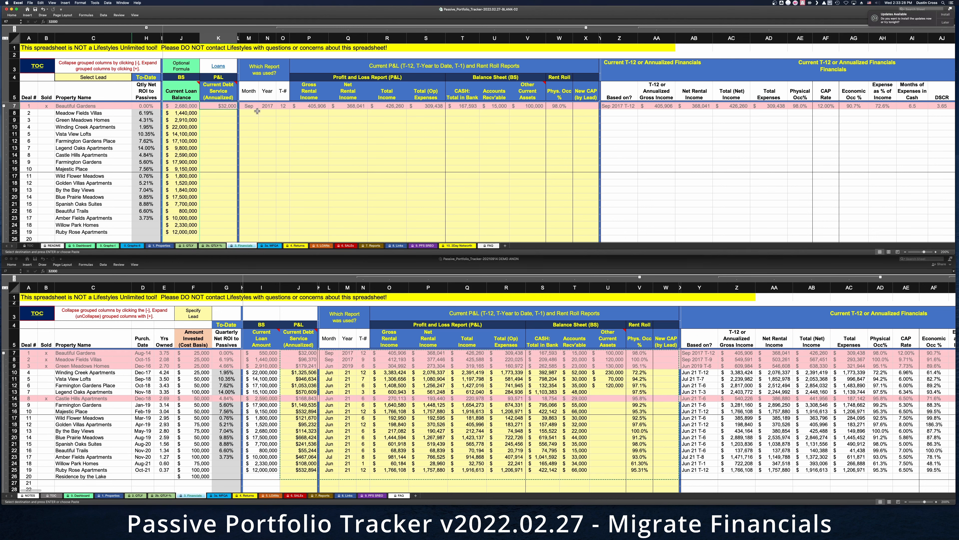
pyautogui.rightClick(217, 107)
pyautogui.moveTo(242, 122)
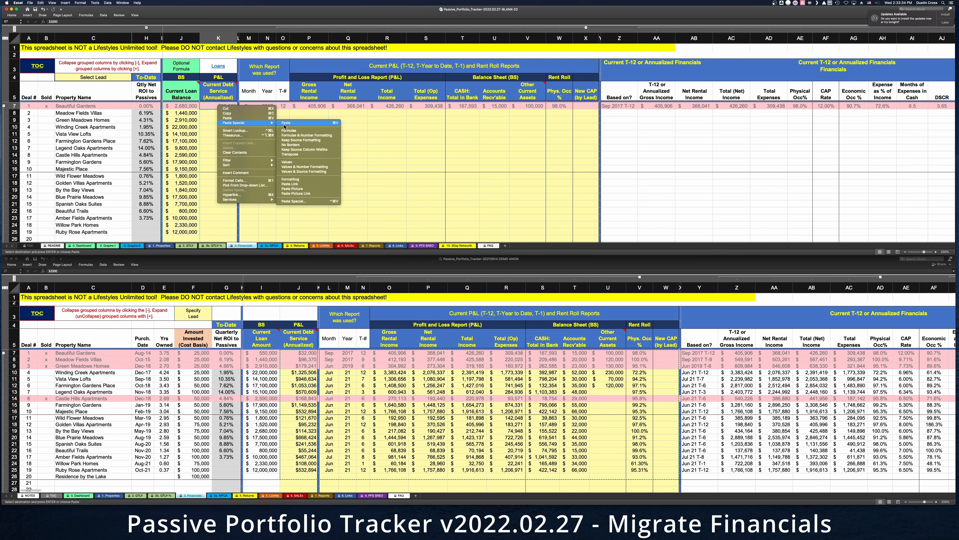
pyautogui.click(289, 131)
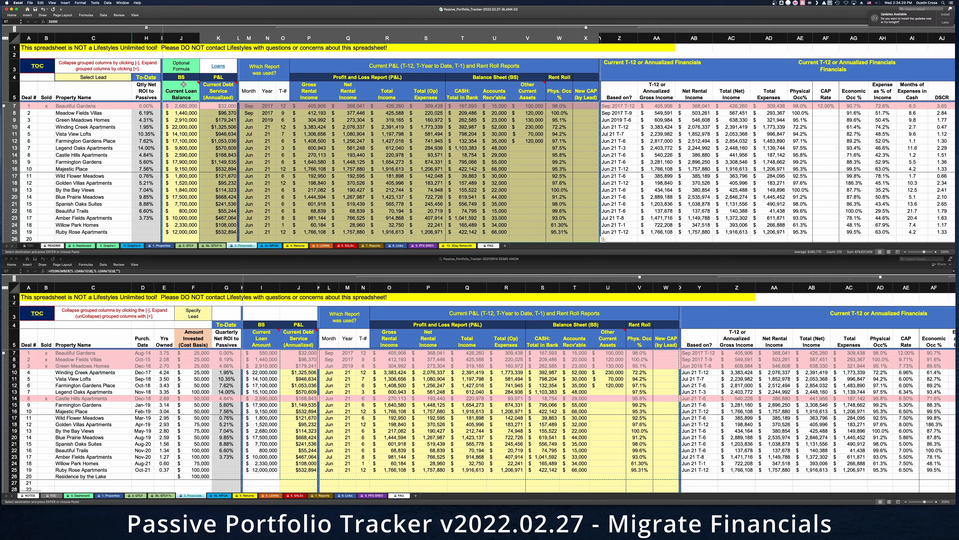
# Step: Set the Current Loan Balance of Castle Hills Apartments to 2300000 in the new Financials sheet
pyautogui.click(180, 153)
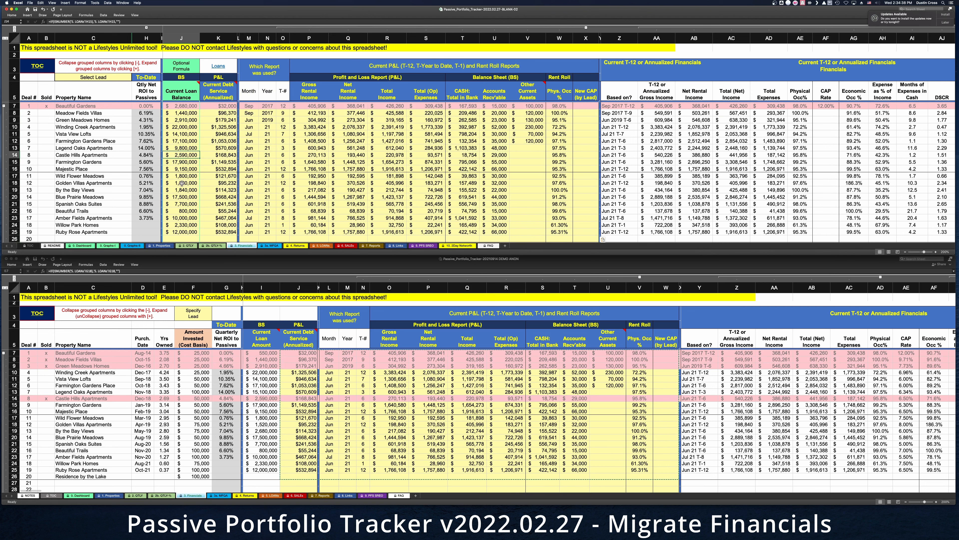
pyautogui.write('2300000')
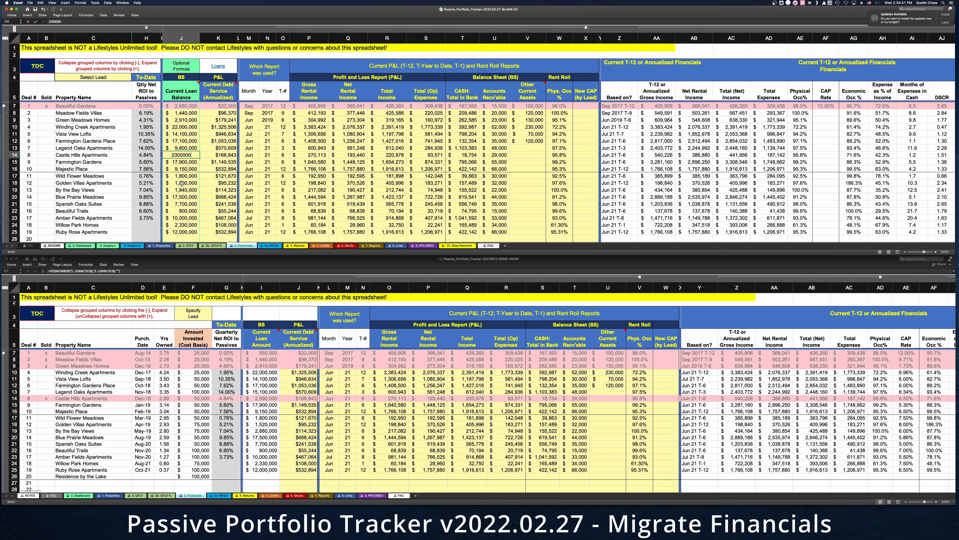
pyautogui.press('Return')
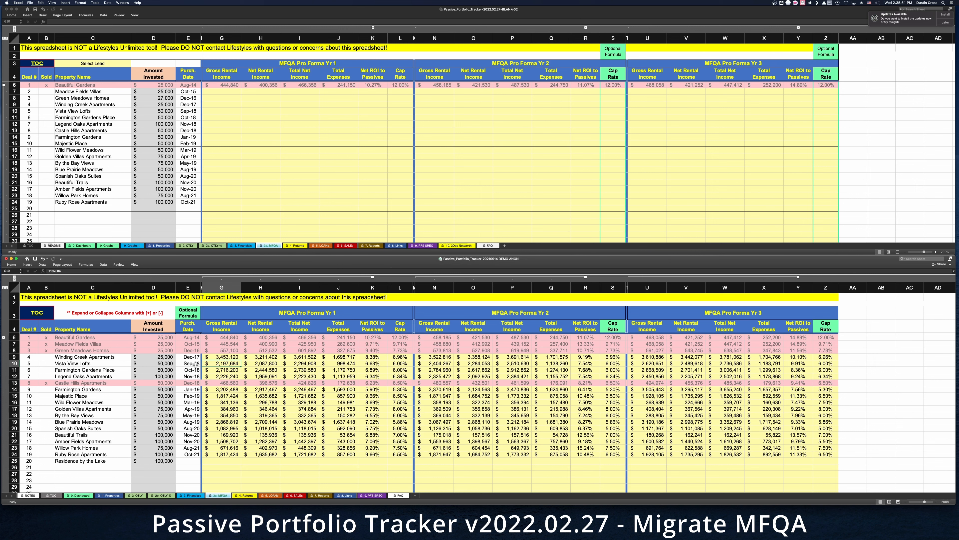
# Step: Copy the MFQA Pro Forma Yr 1 and Yr 2 data, up to Yr 2 Net ROI to Passives, for deals 1 to 20 in the old MFQA sheet
pyautogui.click(210, 337)
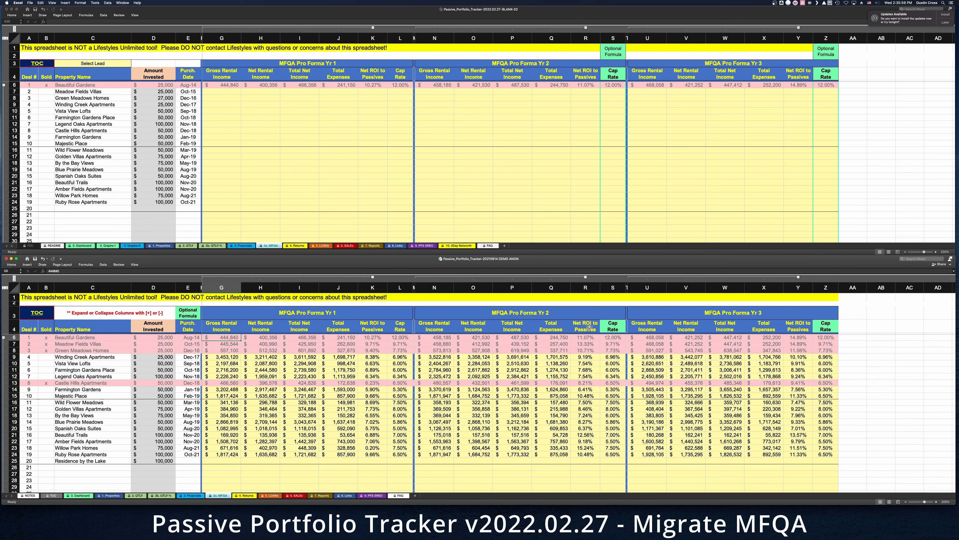
pyautogui.keyDown('shift'); pyautogui.click(590, 461); pyautogui.keyUp('shift')
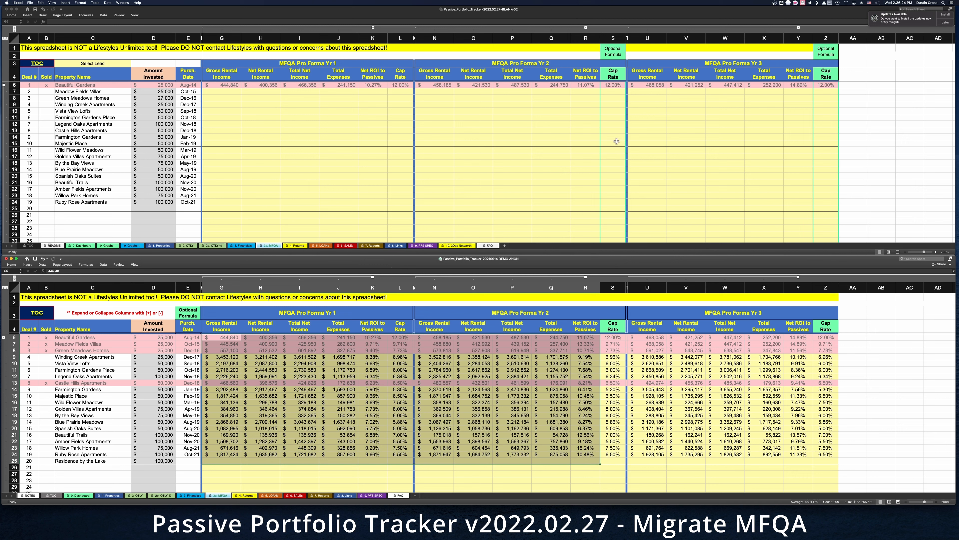
pyautogui.rightClick(479, 377)
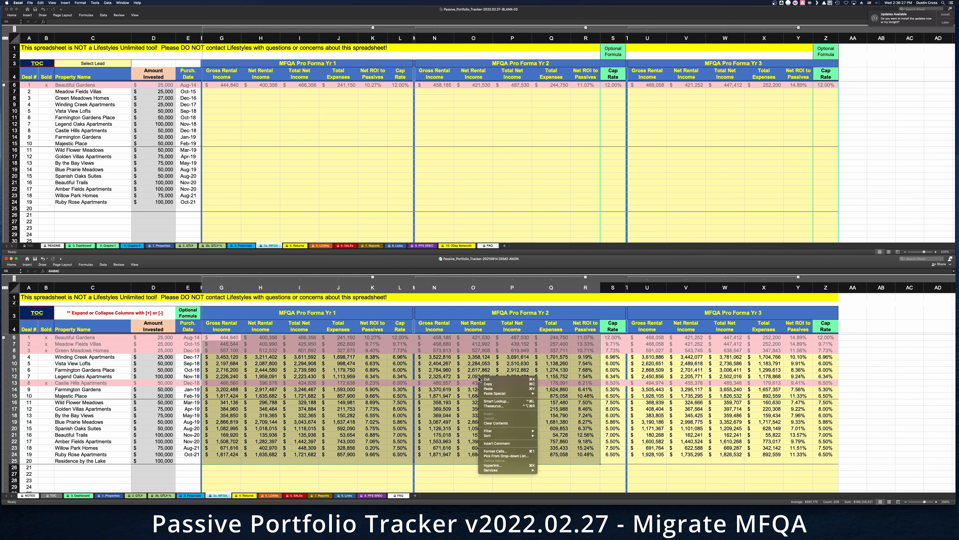
pyautogui.click(488, 384)
# Step: Paste the copied pro forma data as formulas into the new MFQA sheet, starting at Yr 1 Gross Rental Income for Beautiful Gardens
pyautogui.click(217, 88)
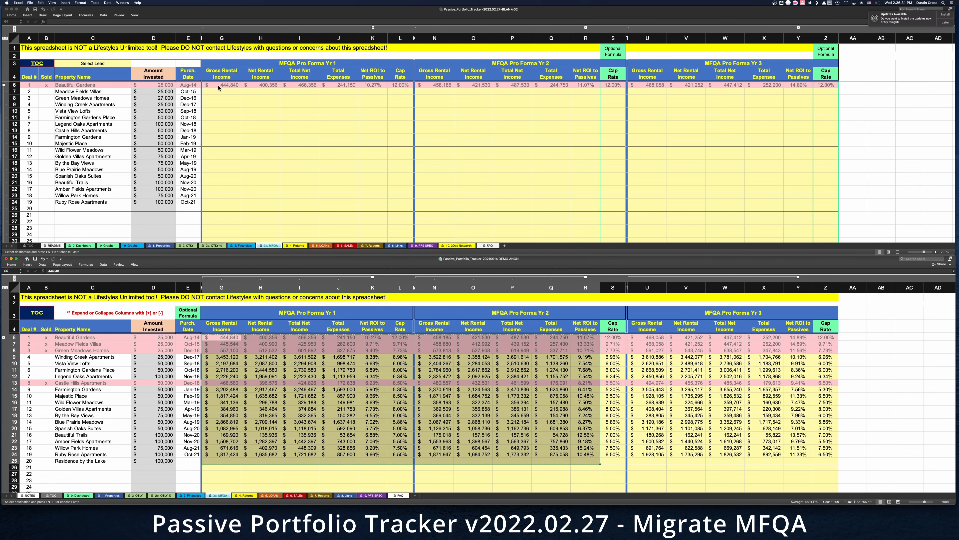
pyautogui.click(214, 85)
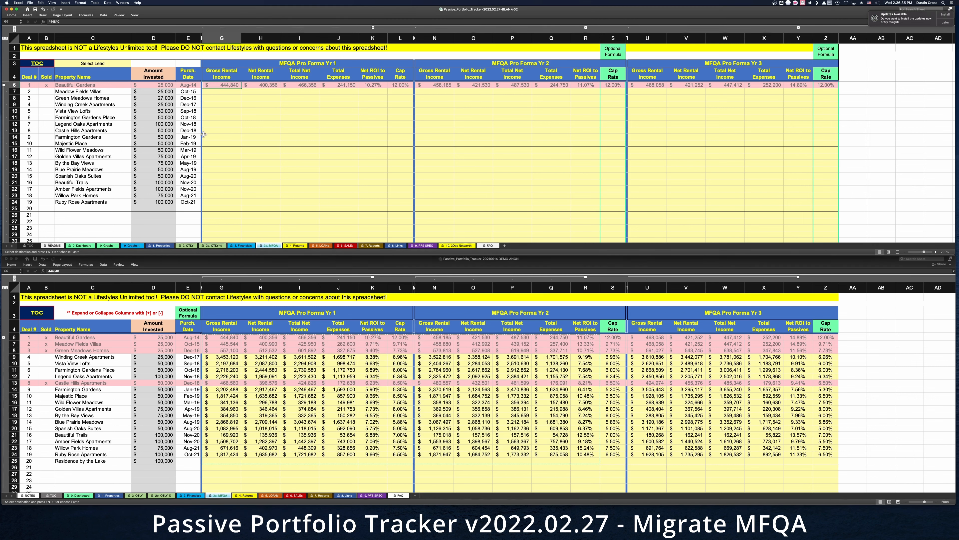
pyautogui.rightClick(229, 84)
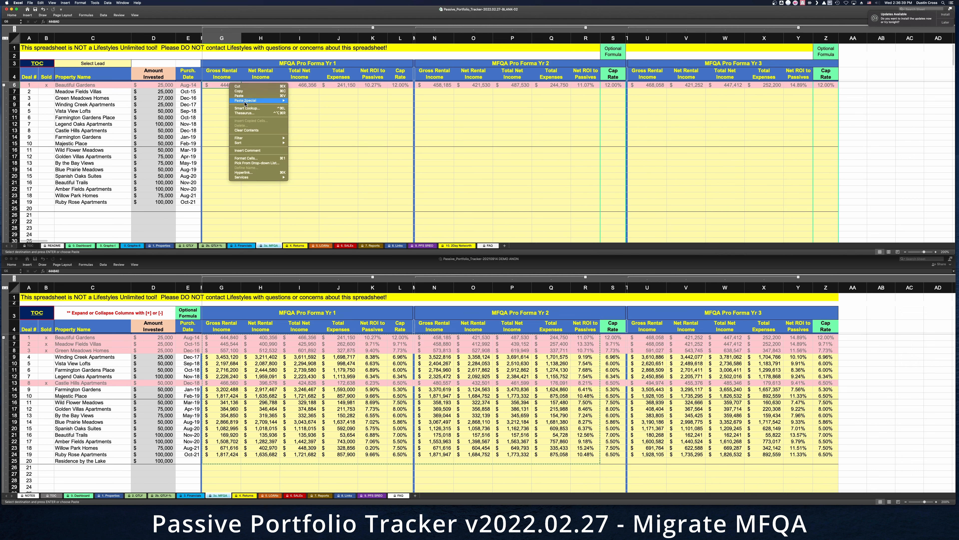
pyautogui.moveTo(245, 101)
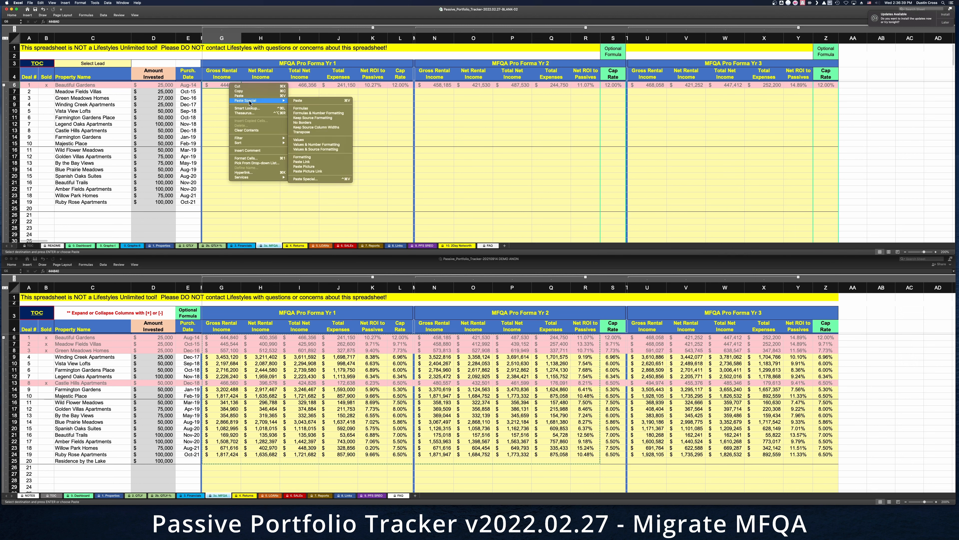
pyautogui.click(304, 109)
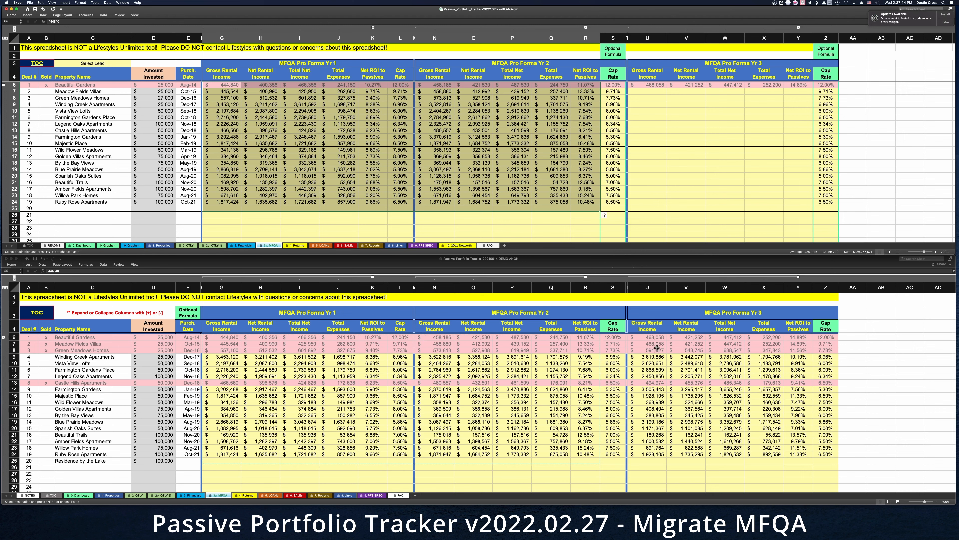
# Step: Copy the MFQA Pro Forma Yr 3 data from Gross Rental Income through Net ROI to Passives for deals 1 to 19 in the old tracker
pyautogui.click(649, 336)
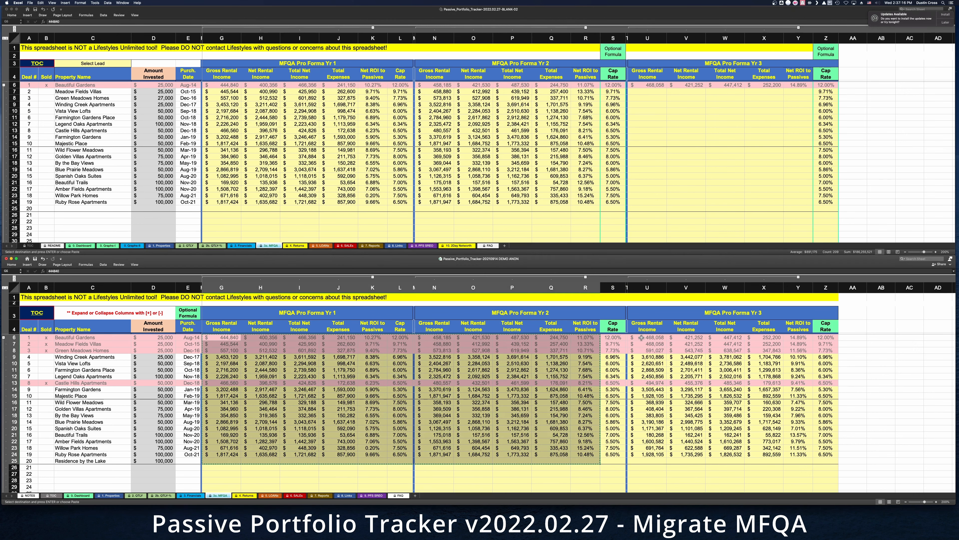
pyautogui.keyDown('shift'); pyautogui.click(798, 455); pyautogui.keyUp('shift')
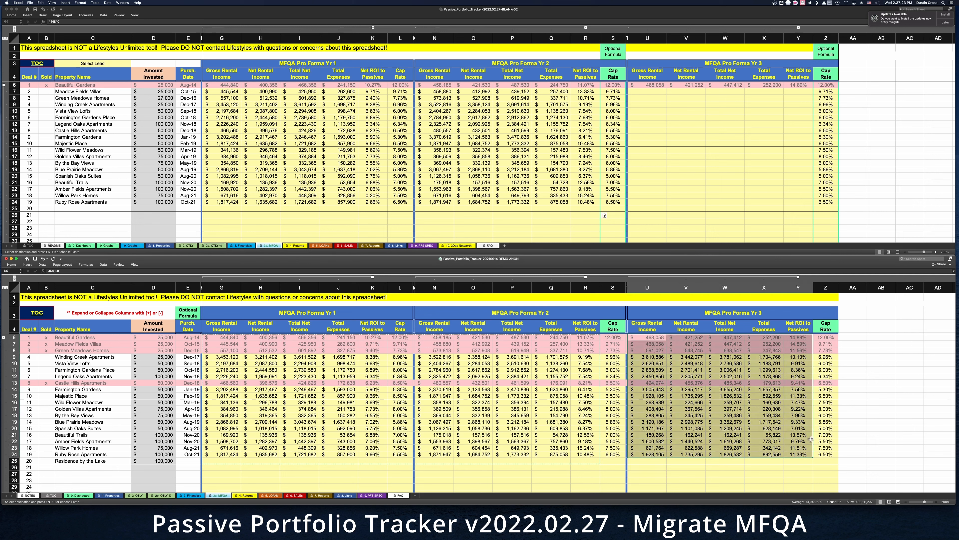
pyautogui.rightClick(727, 407)
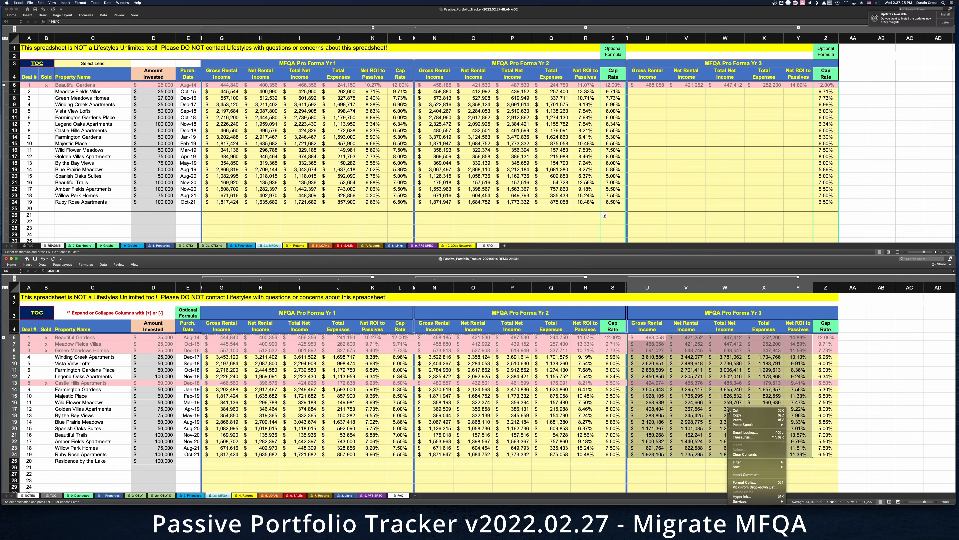
pyautogui.click(738, 417)
# Step: Paste the copied Yr 3 data as formulas into the new MFQA sheet, starting at Gross Rental Income for Beautiful Gardens
pyautogui.click(647, 86)
pyautogui.click(645, 86)
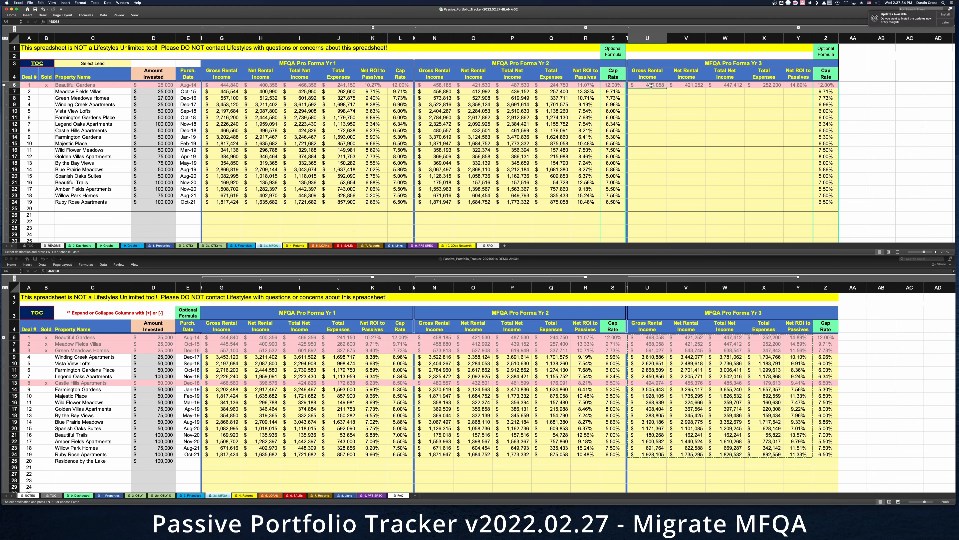
pyautogui.rightClick(651, 85)
pyautogui.moveTo(690, 101)
pyautogui.click(725, 109)
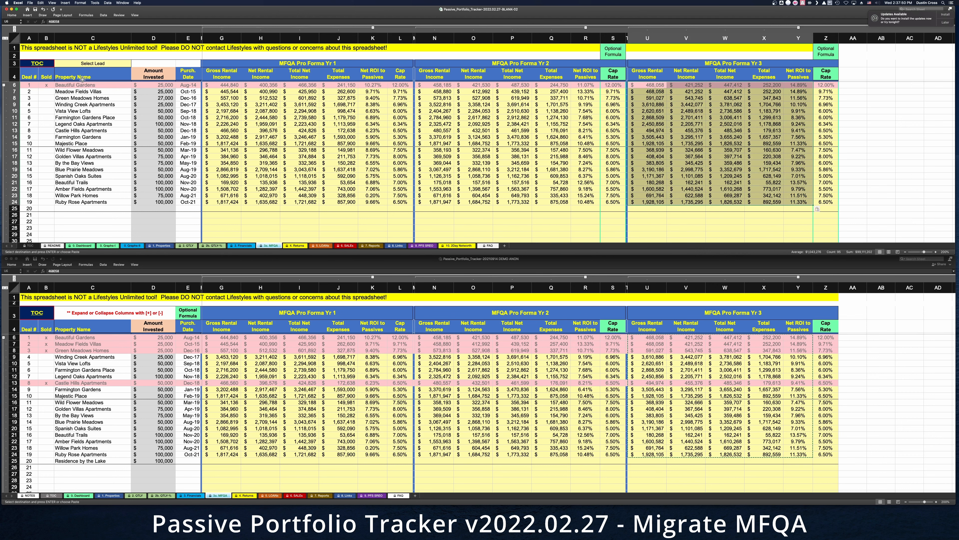
pyautogui.click(28, 54)
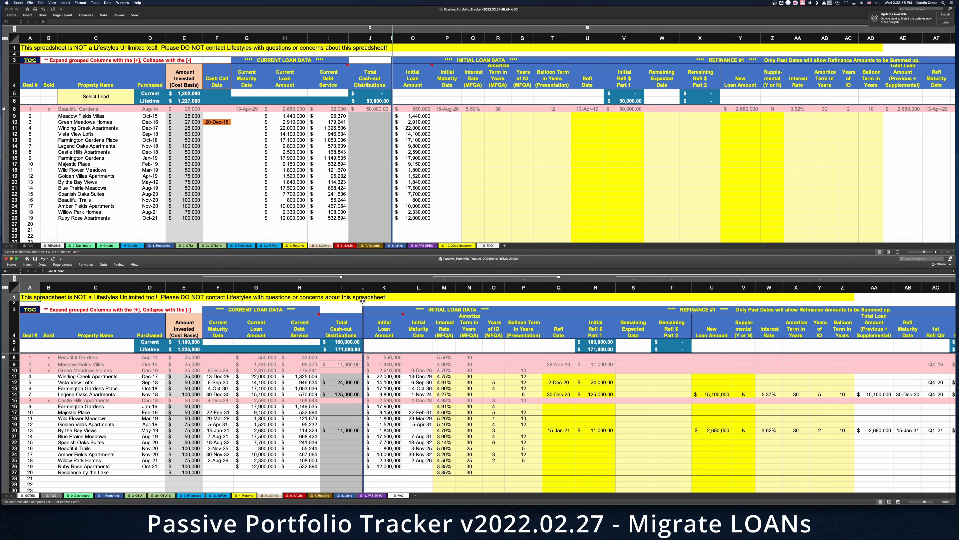
# Step: Collapse the grouped current loan columns before Total Cash-out Distributions in the old and new LOANs sheets
pyautogui.click(341, 277)
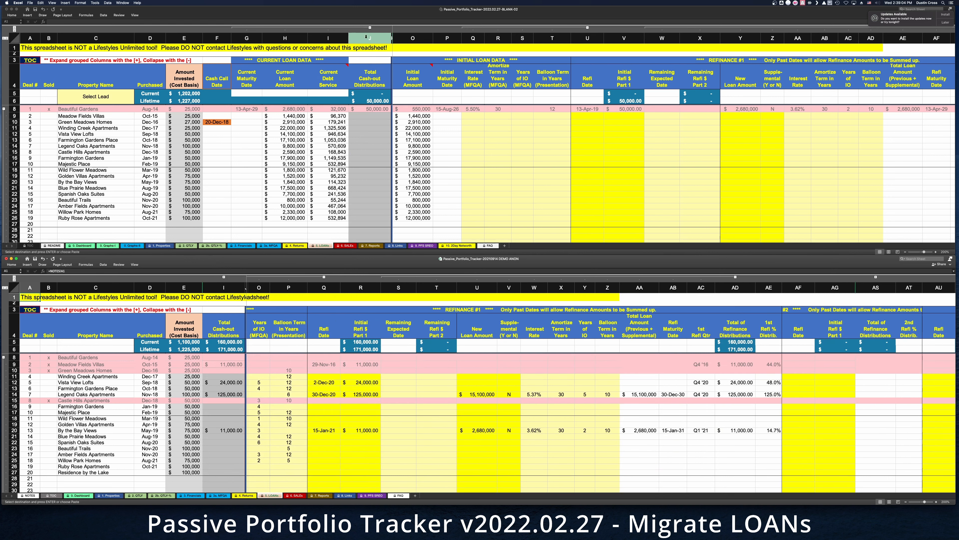
pyautogui.click(370, 30)
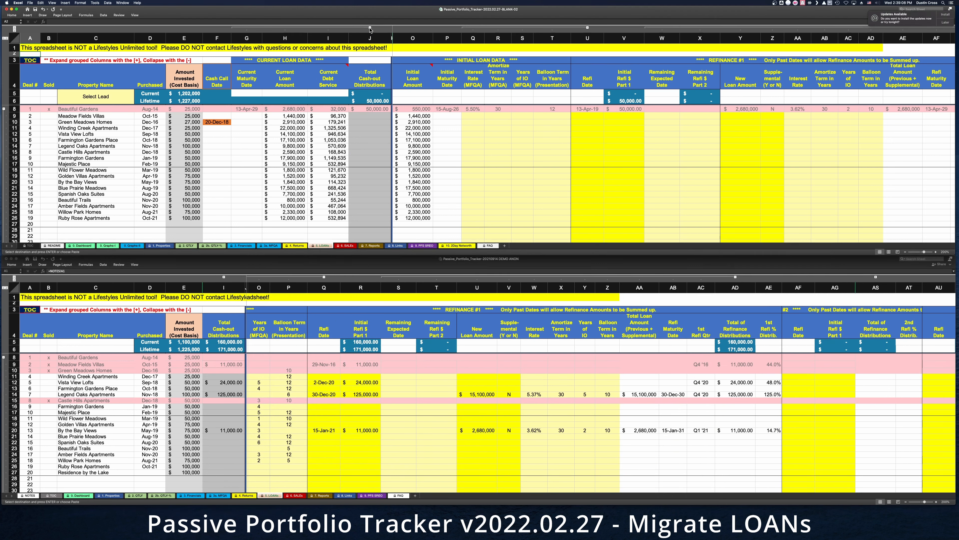
pyautogui.click(370, 28)
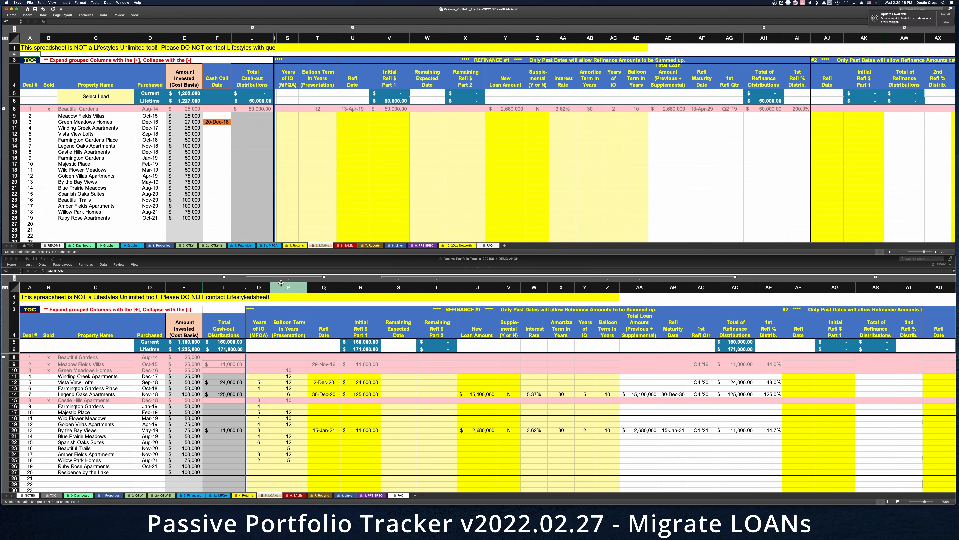
# Step: Copy the LOANs data from Years of IO (MFQA) through Refinance #1 Balloon Term in Years for deals 1 to 20 in the old tracker
pyautogui.click(261, 344)
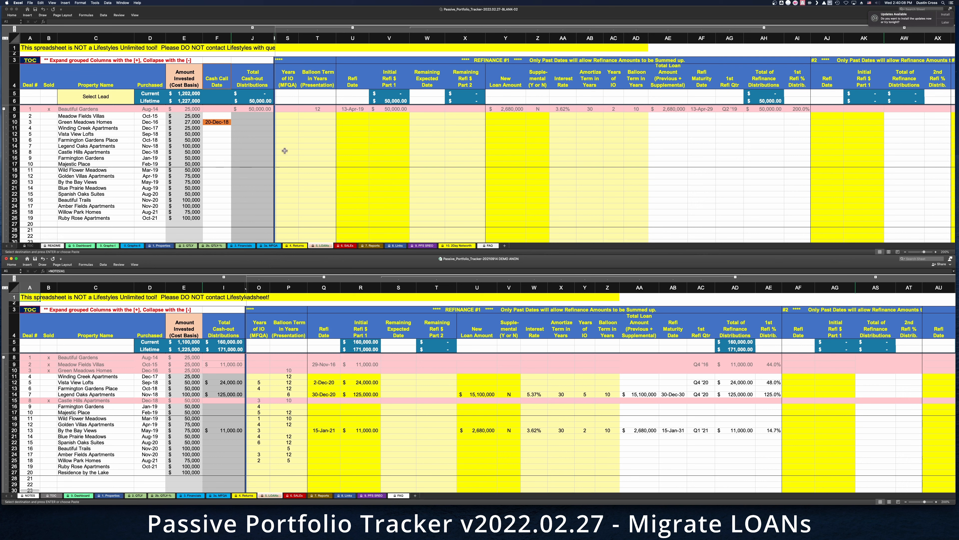
pyautogui.click(256, 357)
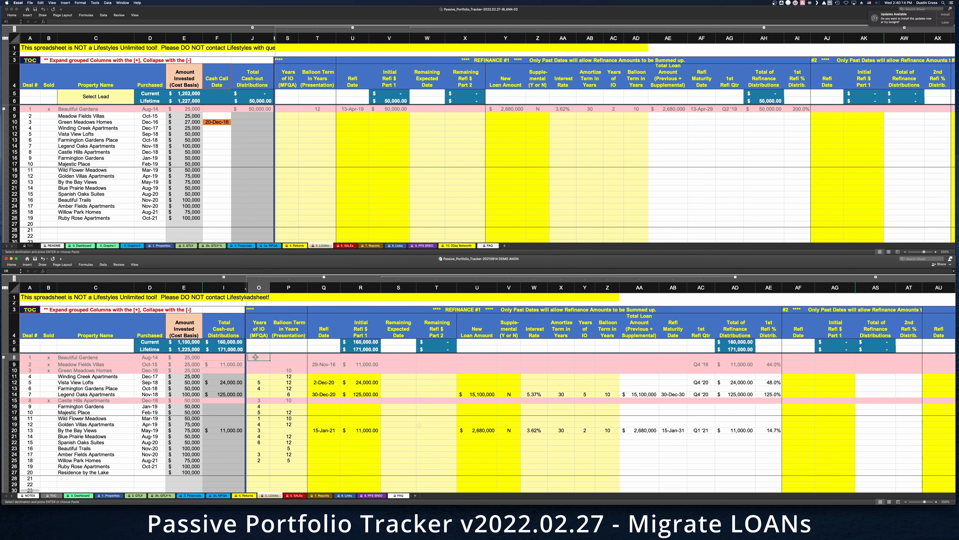
pyautogui.keyDown('shift'); pyautogui.click(613, 472); pyautogui.keyUp('shift')
pyautogui.rightClick(383, 404)
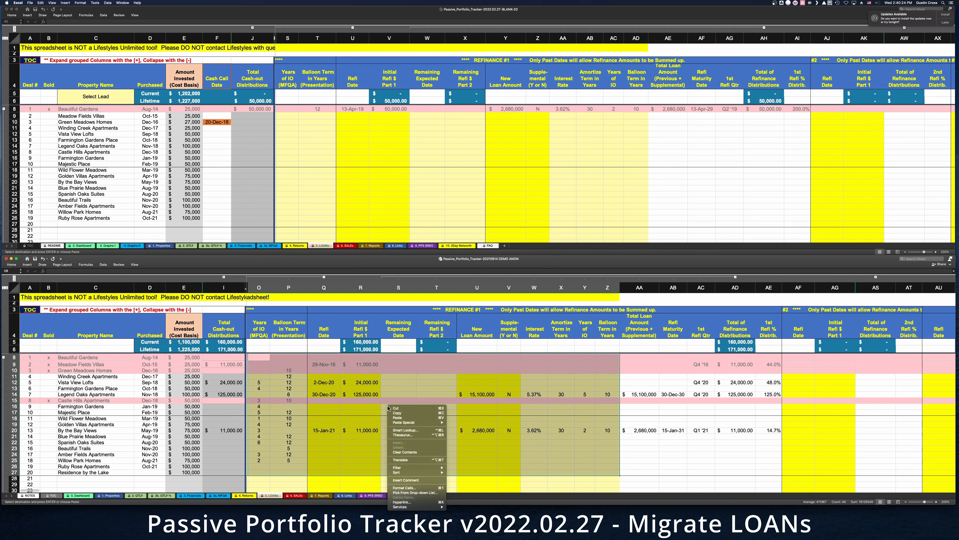
pyautogui.click(399, 414)
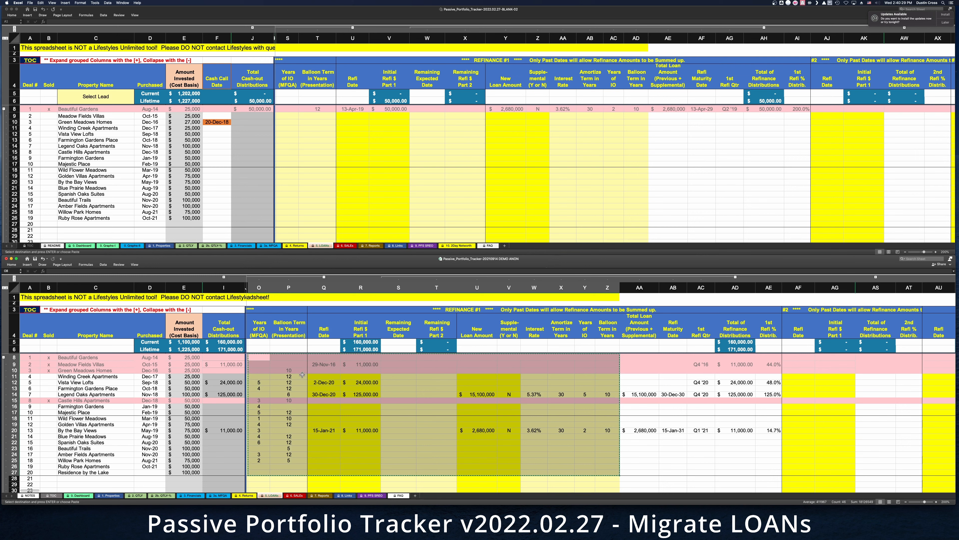
# Step: Paste the copied loan data as formulas into the new LOANs sheet, starting at Years of IO (MFQA) for Beautiful Gardens
pyautogui.click(286, 112)
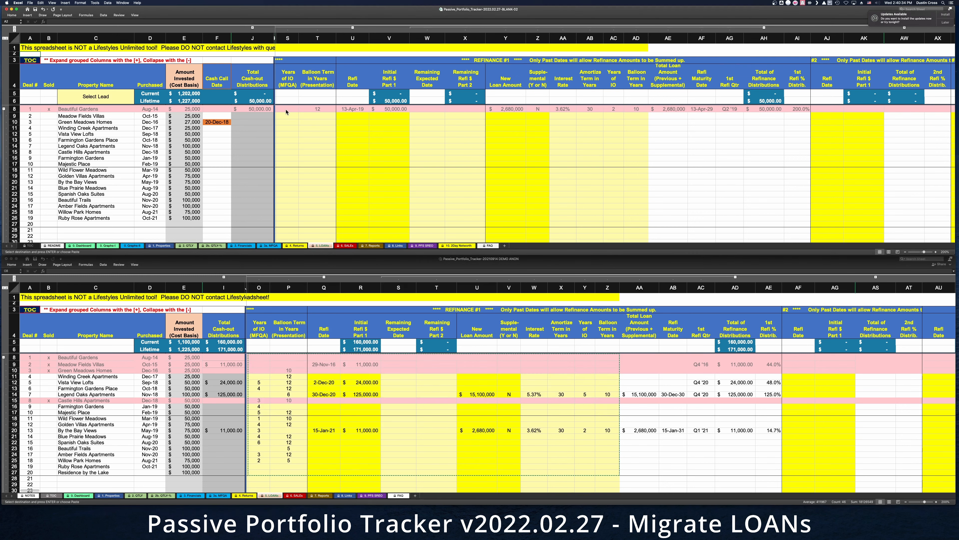
pyautogui.click(284, 109)
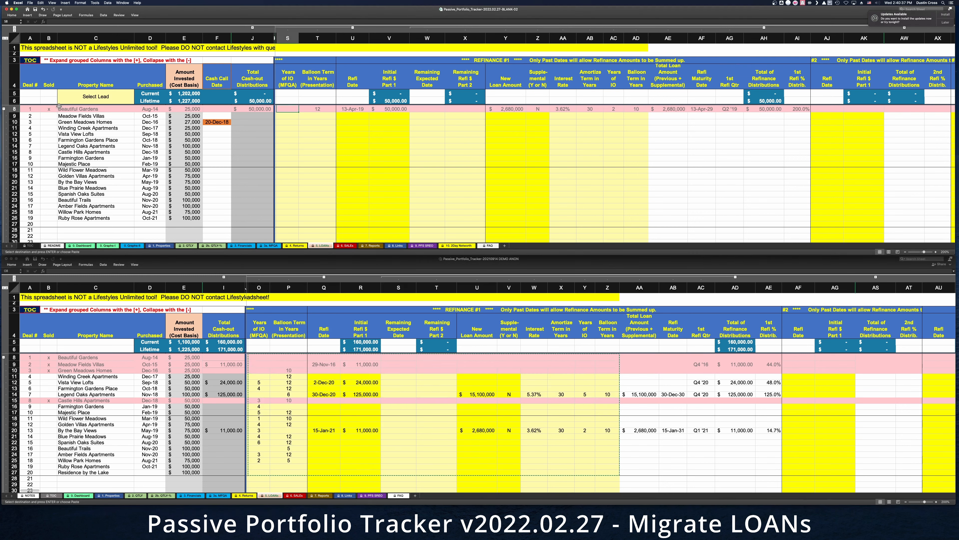
pyautogui.rightClick(285, 109)
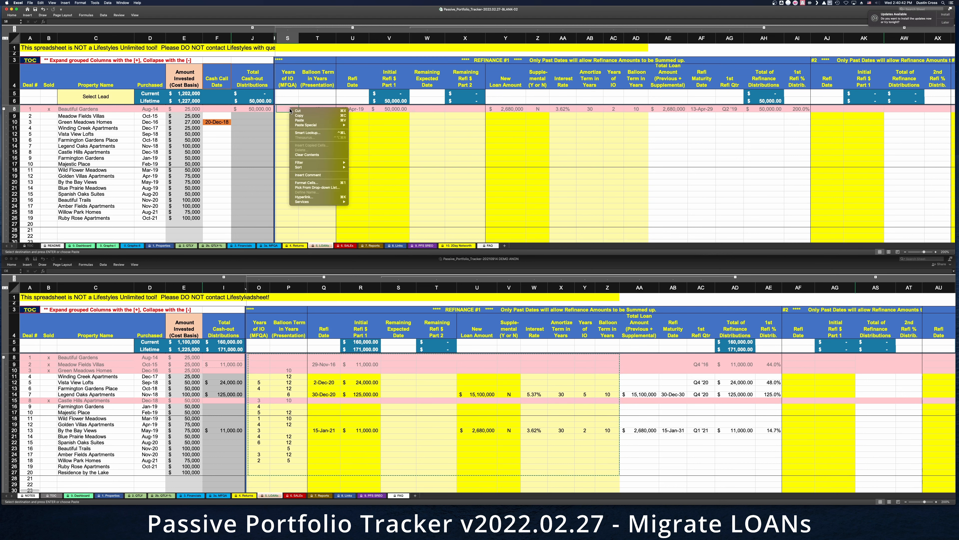
pyautogui.moveTo(321, 125)
pyautogui.click(361, 133)
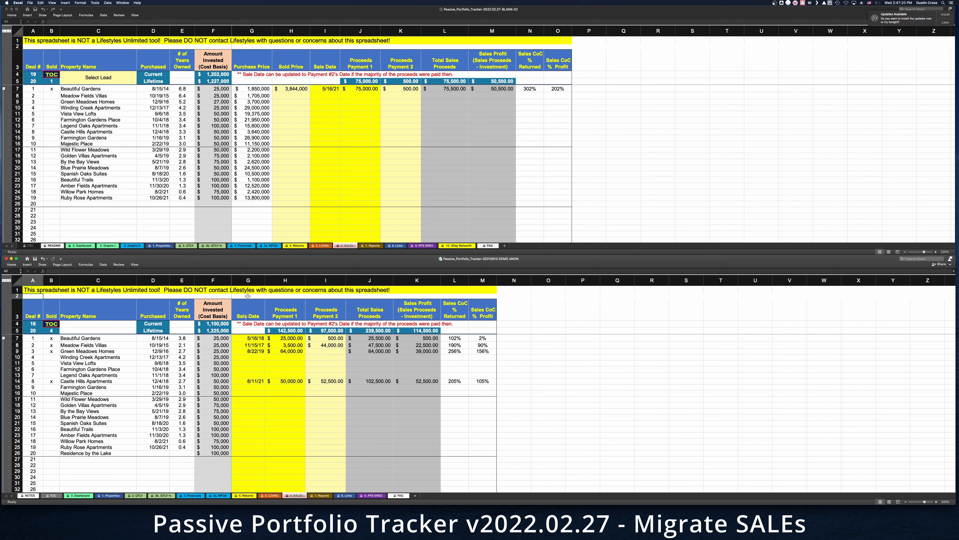
# Step: Copy the SALEs data from Sale Date through Proceeds Payment 2 for deals 1 to 10 in the old tracker
pyautogui.click(239, 337)
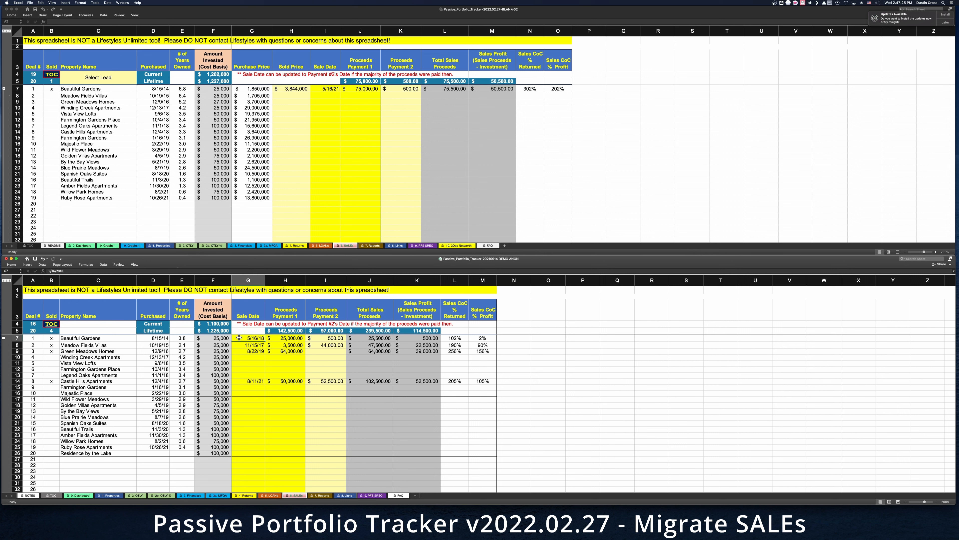
pyautogui.keyDown('shift'); pyautogui.click(331, 394); pyautogui.keyUp('shift')
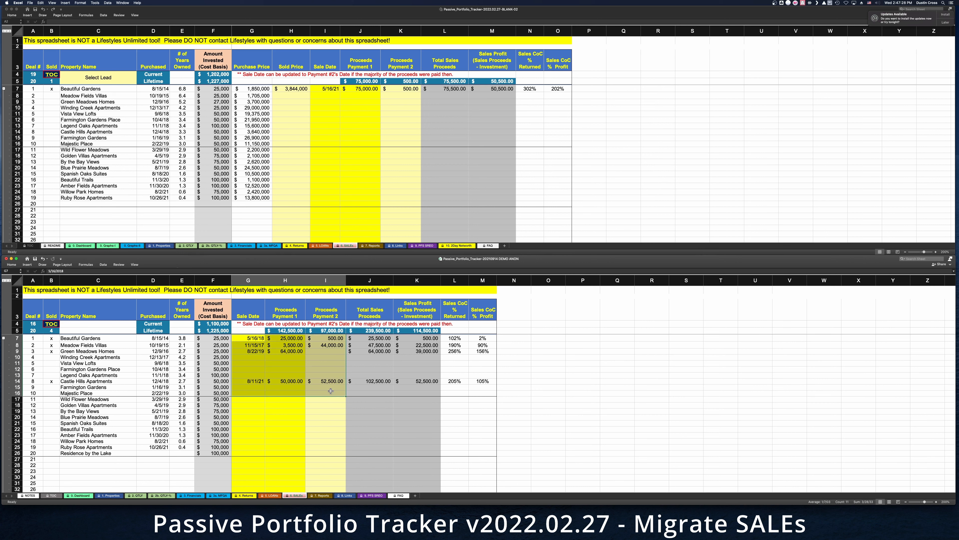
pyautogui.rightClick(292, 367)
pyautogui.click(301, 374)
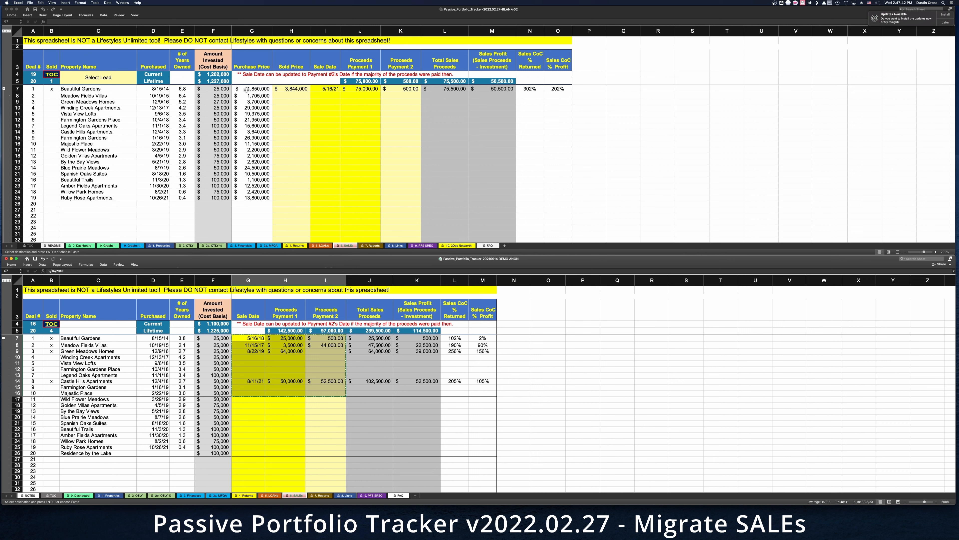
# Step: Paste the copied sales data as formulas into the new SALEs sheet, starting at Sale Date for Beautiful Gardens
pyautogui.click(327, 89)
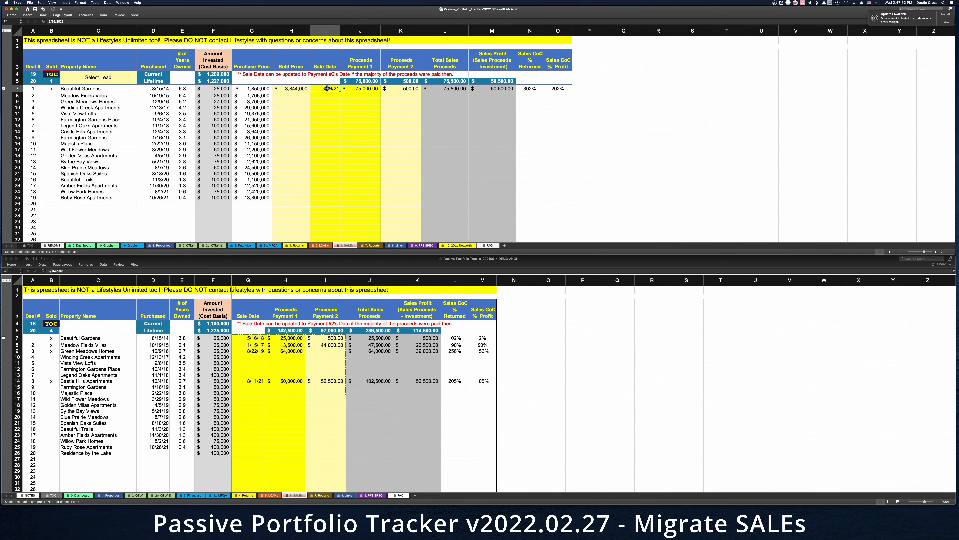
pyautogui.rightClick(327, 89)
pyautogui.moveTo(363, 105)
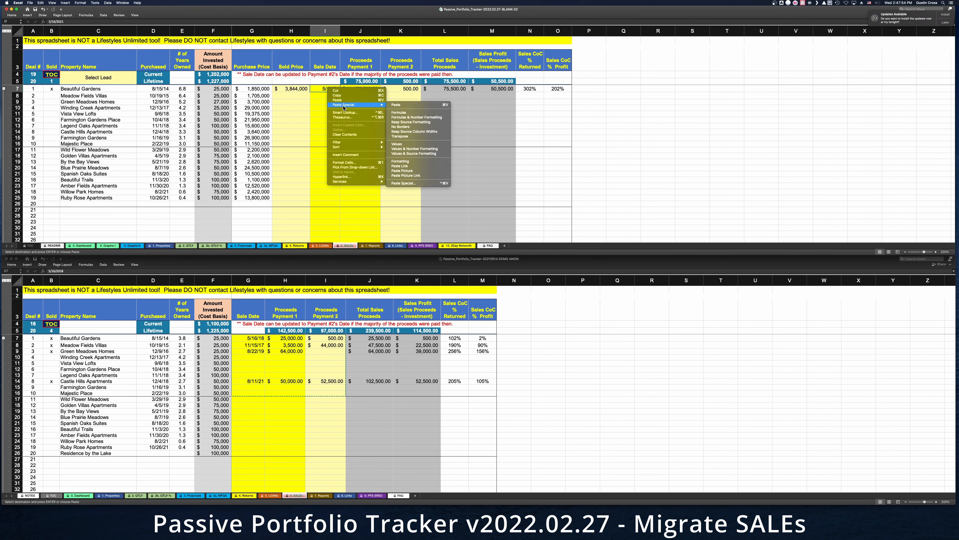
pyautogui.click(402, 112)
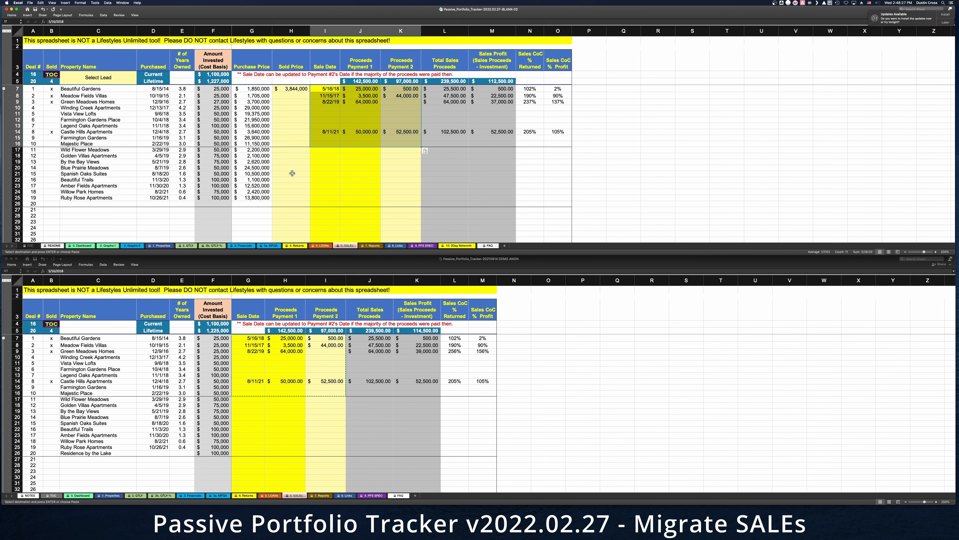
pyautogui.click(291, 91)
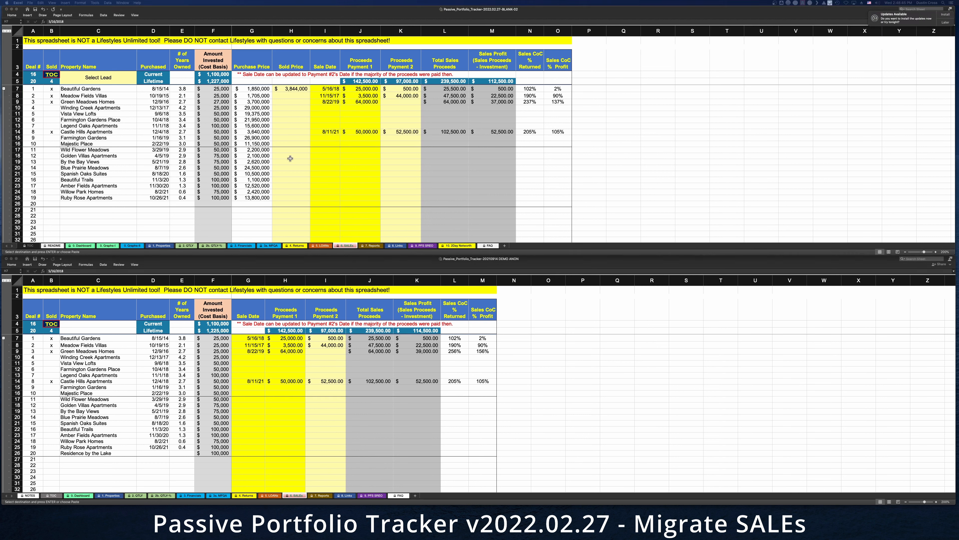
pyautogui.rightClick(288, 88)
pyautogui.moveTo(317, 106)
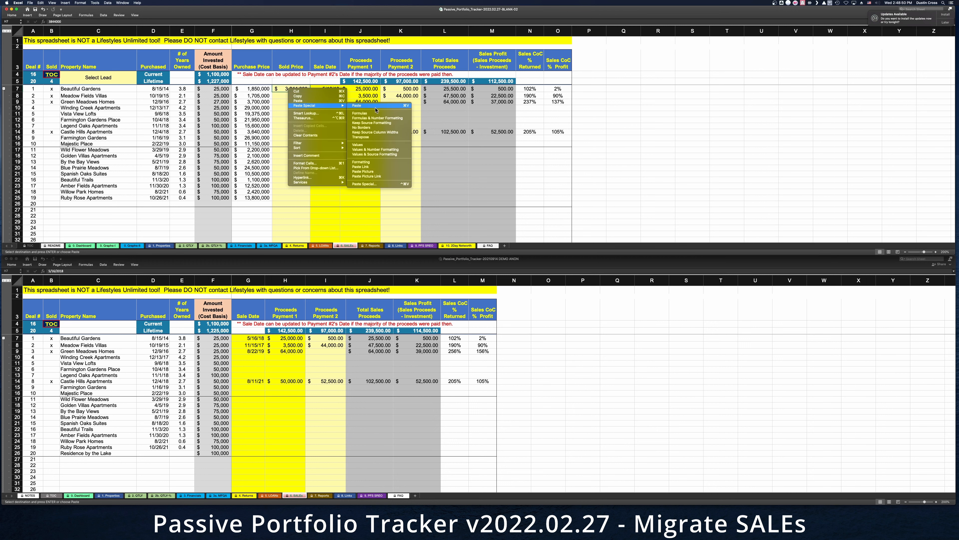
pyautogui.click(360, 114)
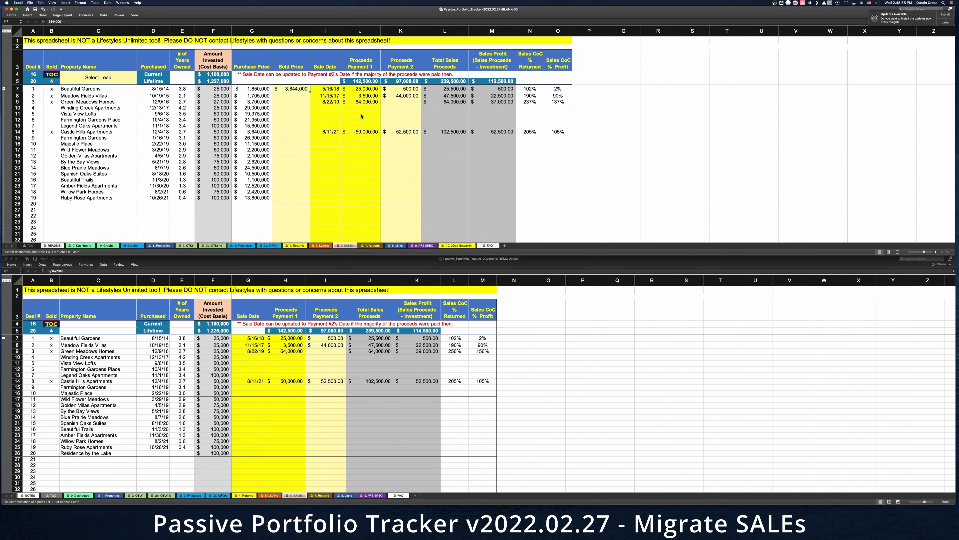
pyautogui.click(292, 139)
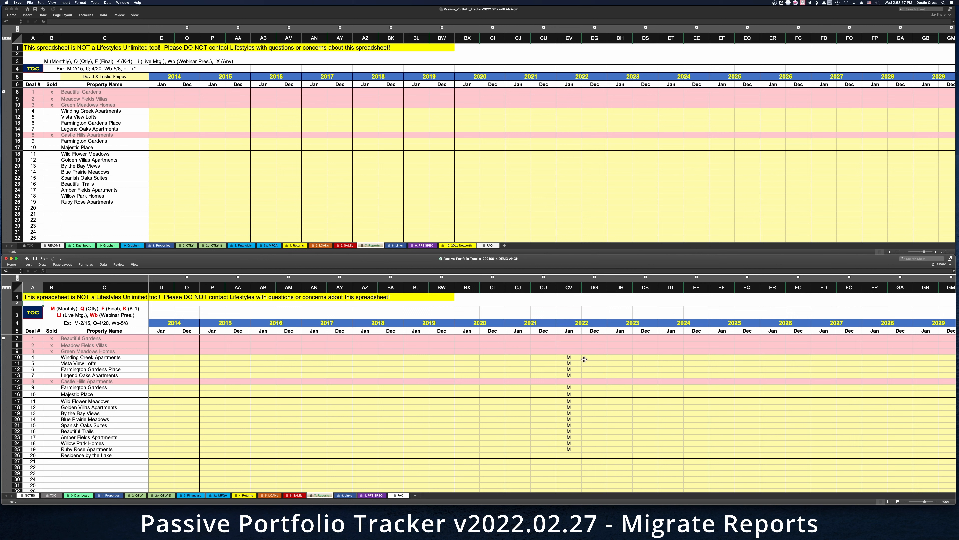
# Step: Copy the Reports entries from January 2014 through December 2023 for deals 1 to 20 in the old tracker
pyautogui.click(158, 339)
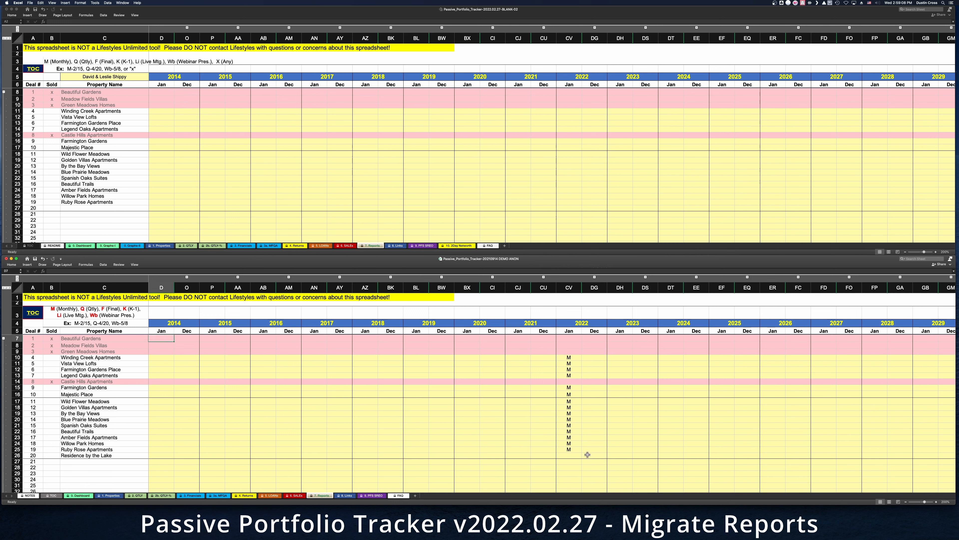
pyautogui.keyDown('shift'); pyautogui.click(648, 455); pyautogui.keyUp('shift')
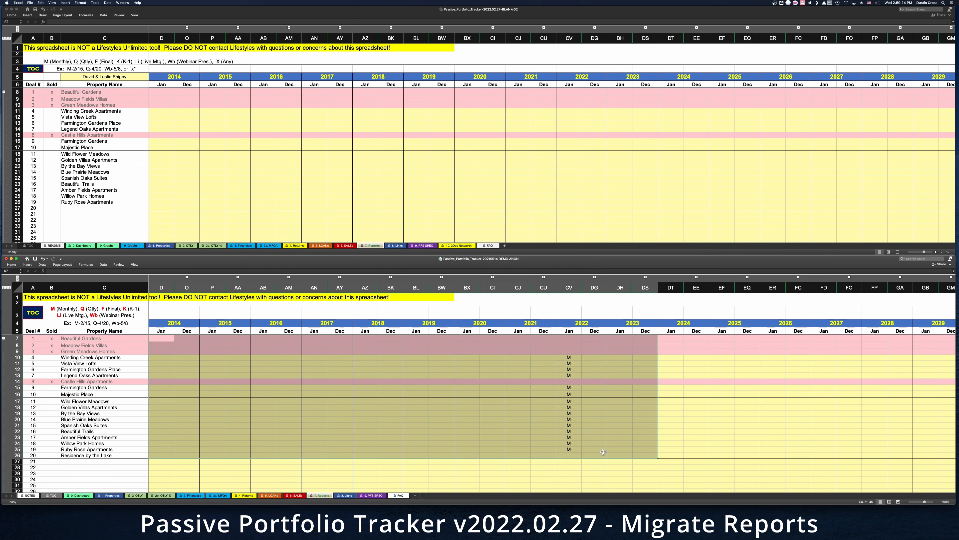
pyautogui.rightClick(589, 386)
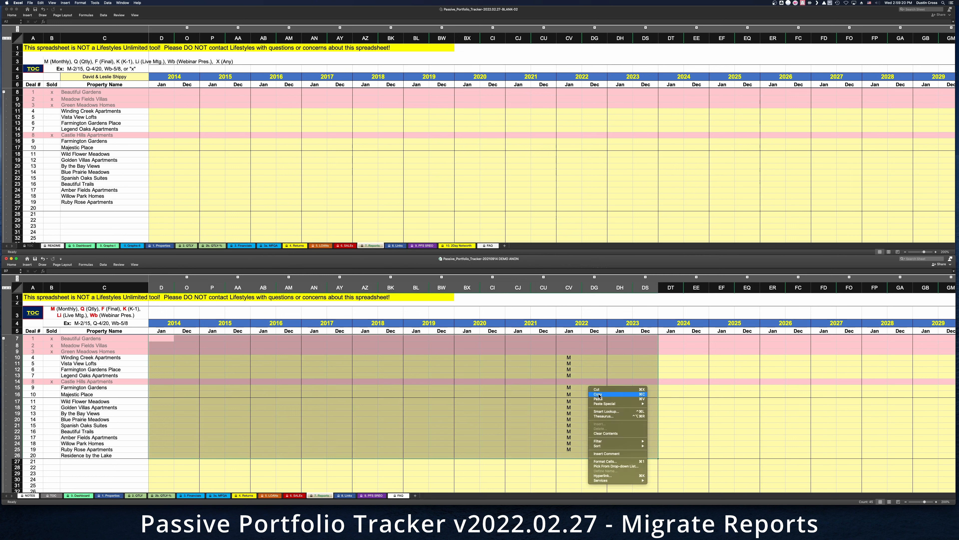
pyautogui.click(598, 395)
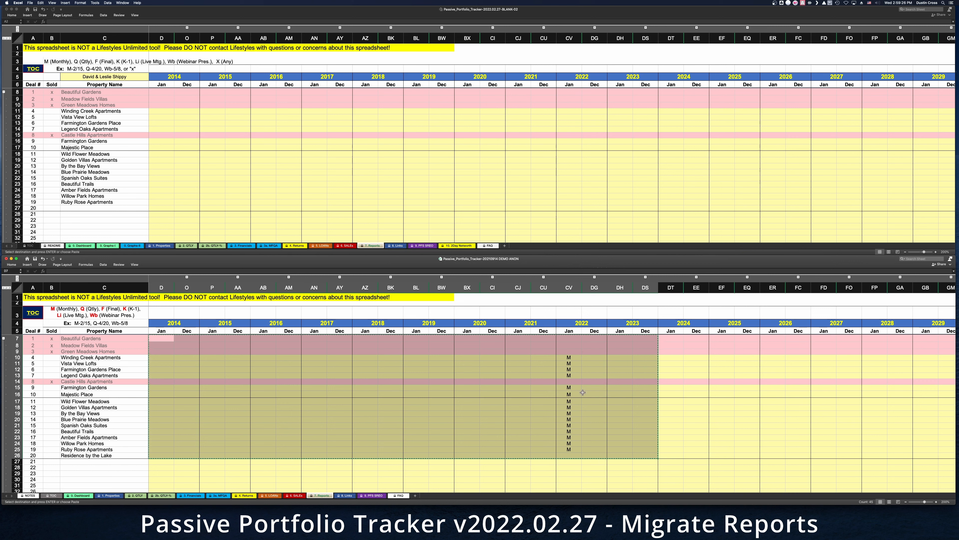
# Step: Paste the copied report entries as formulas into the new Reports sheet, starting at January 2014 for Beautiful Gardens
pyautogui.click(158, 92)
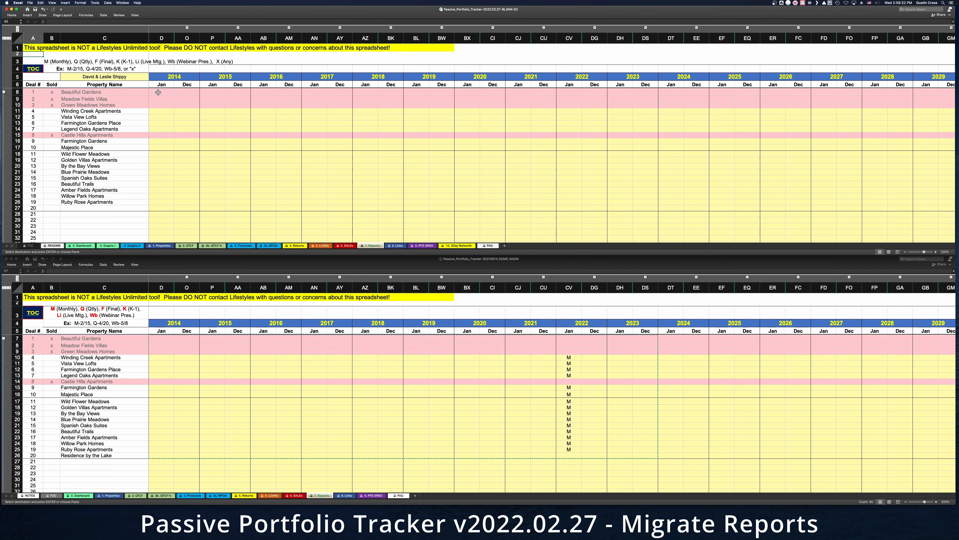
pyautogui.click(158, 93)
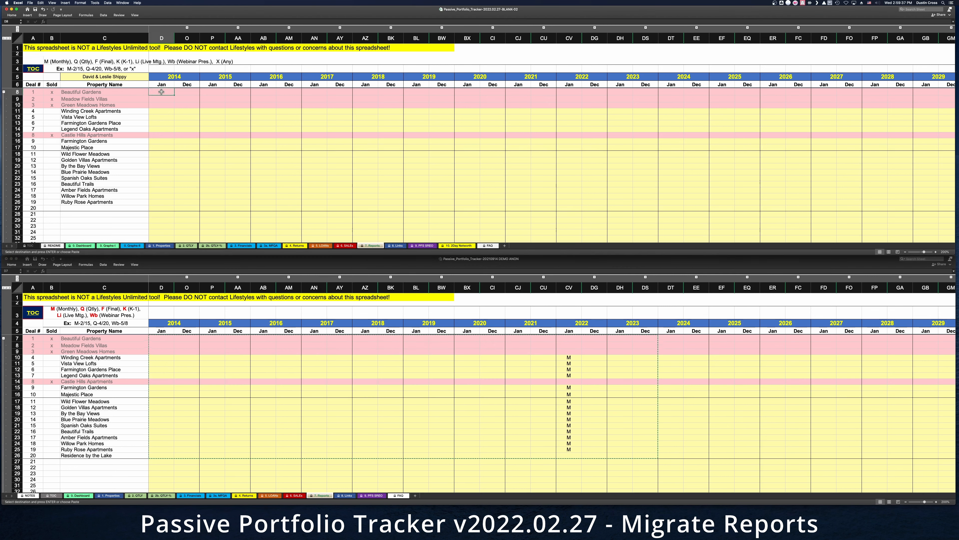
pyautogui.rightClick(161, 92)
pyautogui.moveTo(196, 109)
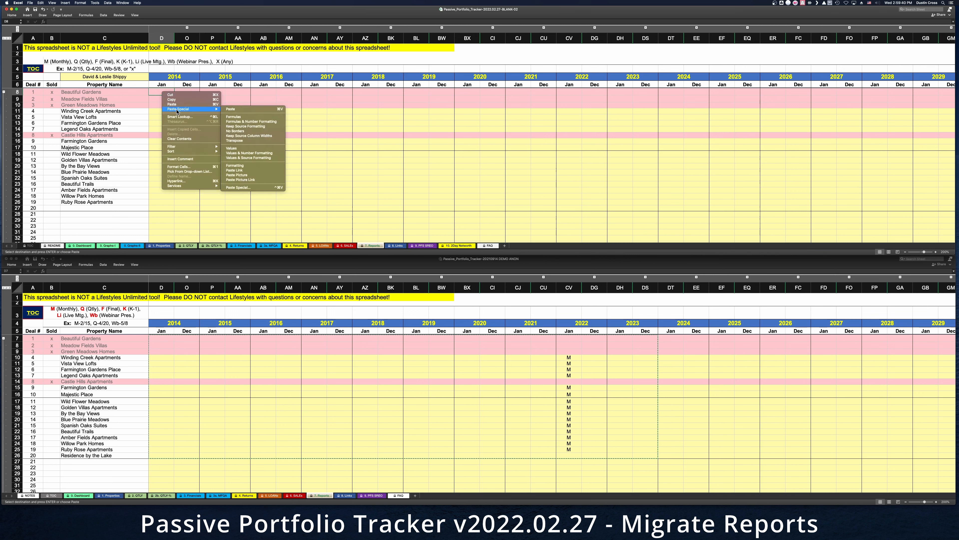
pyautogui.click(234, 116)
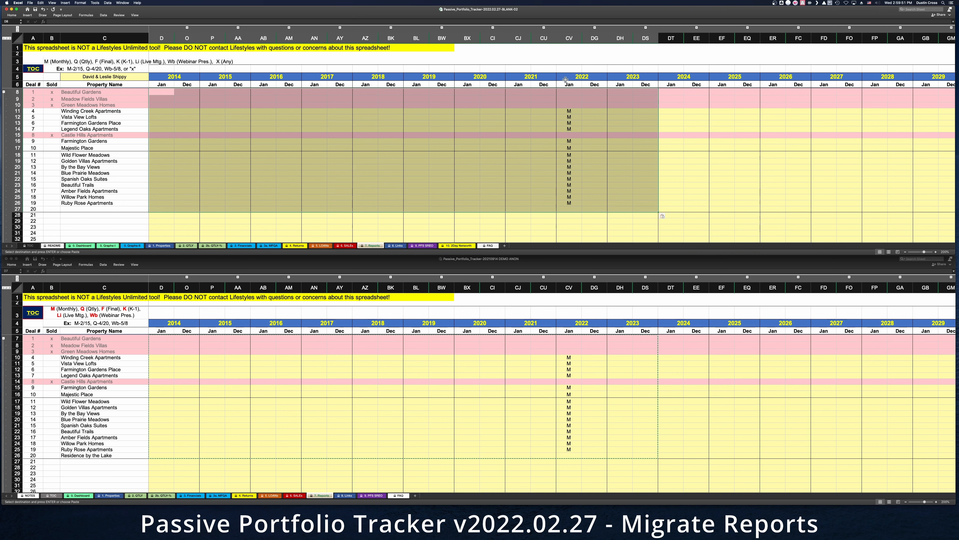
# Step: Expand the grouped 2022 month columns in both the new and old Reports sheets
pyautogui.click(595, 28)
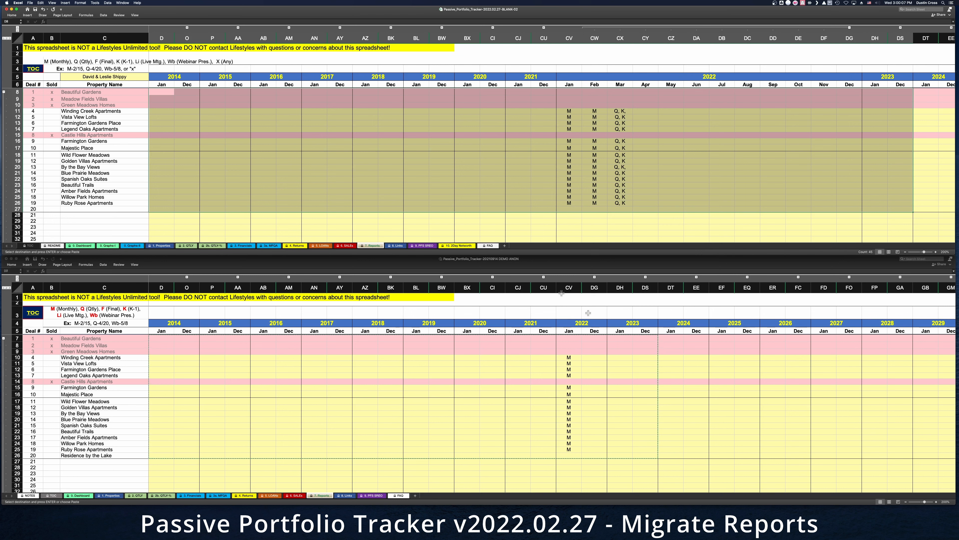
pyautogui.click(595, 279)
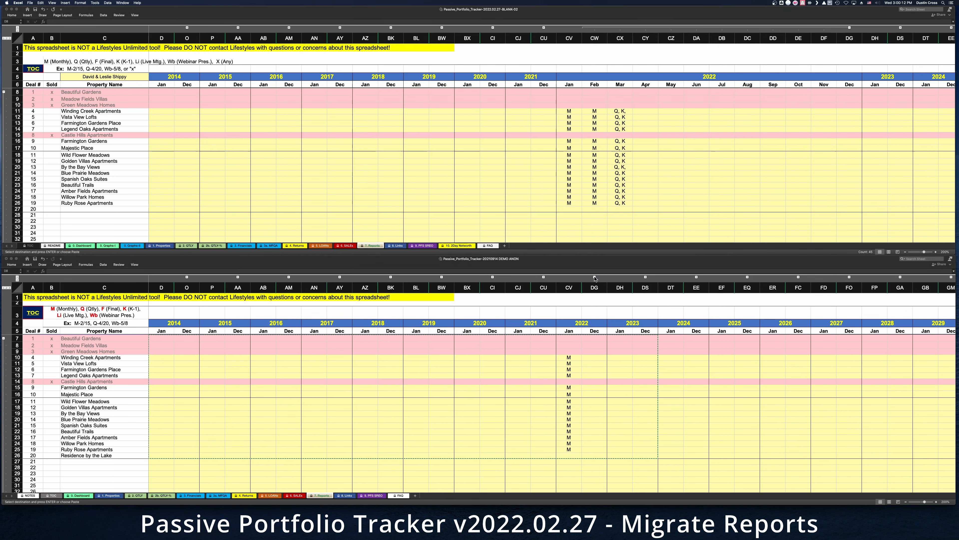
pyautogui.click(594, 278)
pyautogui.click(569, 338)
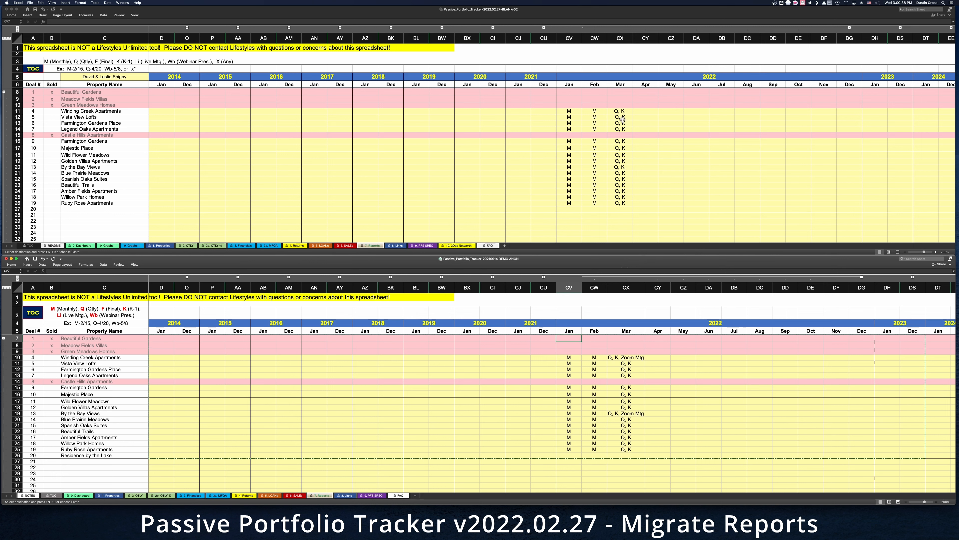
# Step: Widen the March 2022 column in the new Reports sheet to fit its longer entries
pyautogui.click(620, 92)
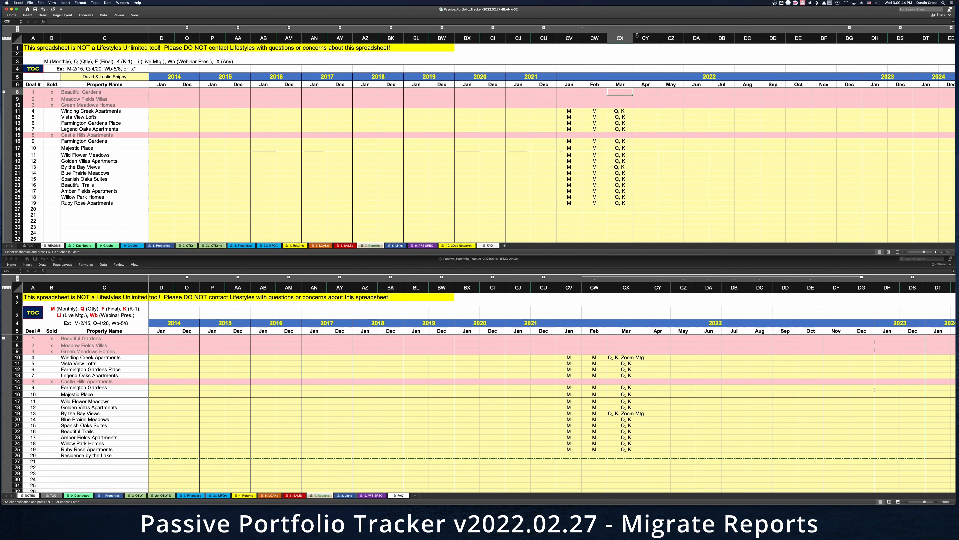
pyautogui.moveTo(632, 38); pyautogui.dragTo(642, 37)
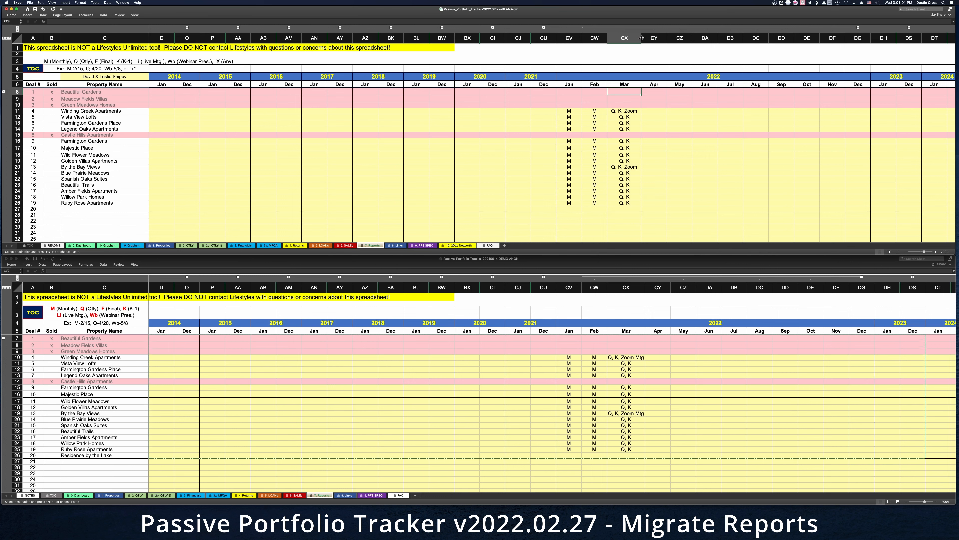
pyautogui.moveTo(640, 37); pyautogui.dragTo(637, 37)
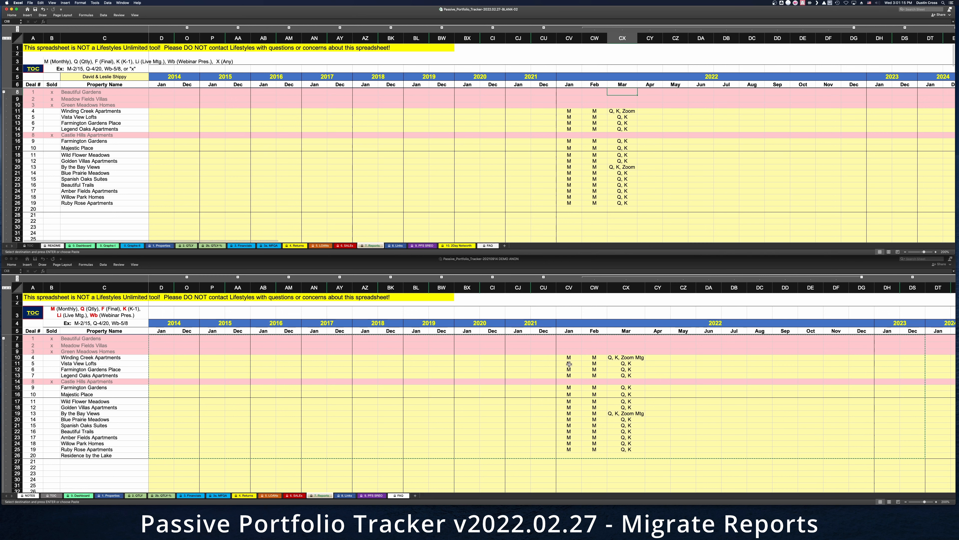
pyautogui.moveTo(565, 357); pyautogui.dragTo(642, 449)
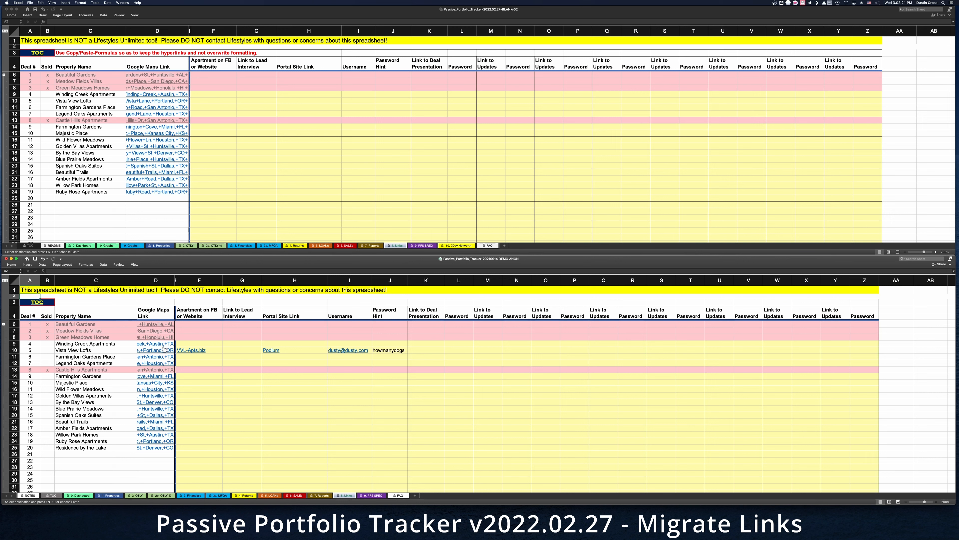
# Step: Copy the Links entries from the Apartment on FB or Website column through column Z for deals 4 to 6 in the old tracker
pyautogui.click(185, 344)
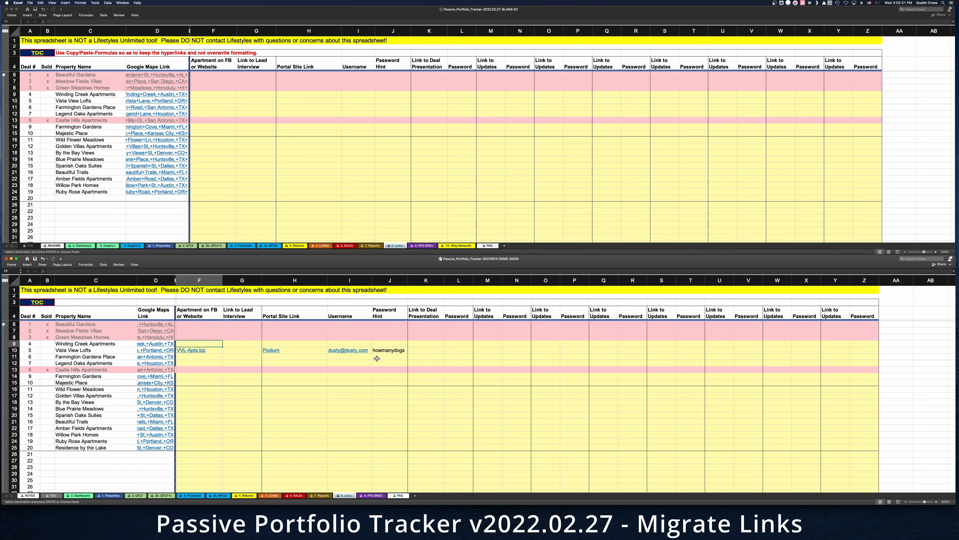
pyautogui.keyDown('shift'); pyautogui.click(868, 356); pyautogui.keyUp('shift')
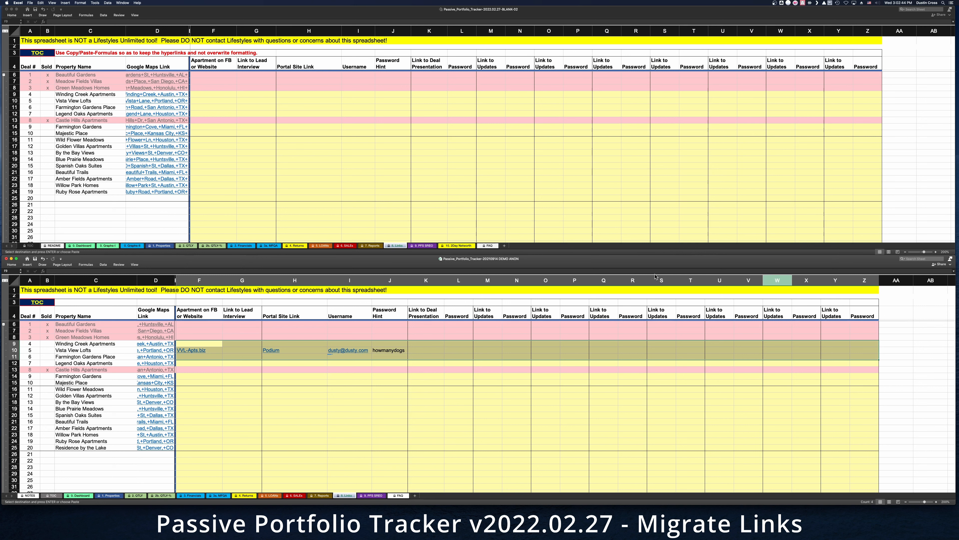
pyautogui.rightClick(217, 347)
pyautogui.click(231, 357)
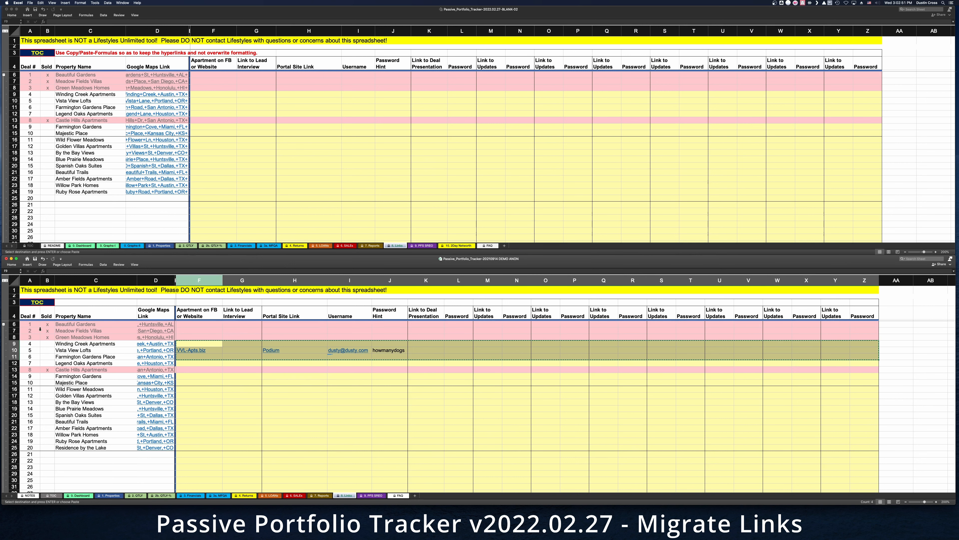
# Step: Paste the copied links as formulas into the new Links sheet, starting at the website cell of Winding Creek Apartments, and open the PFS SREO sheet
pyautogui.click(205, 95)
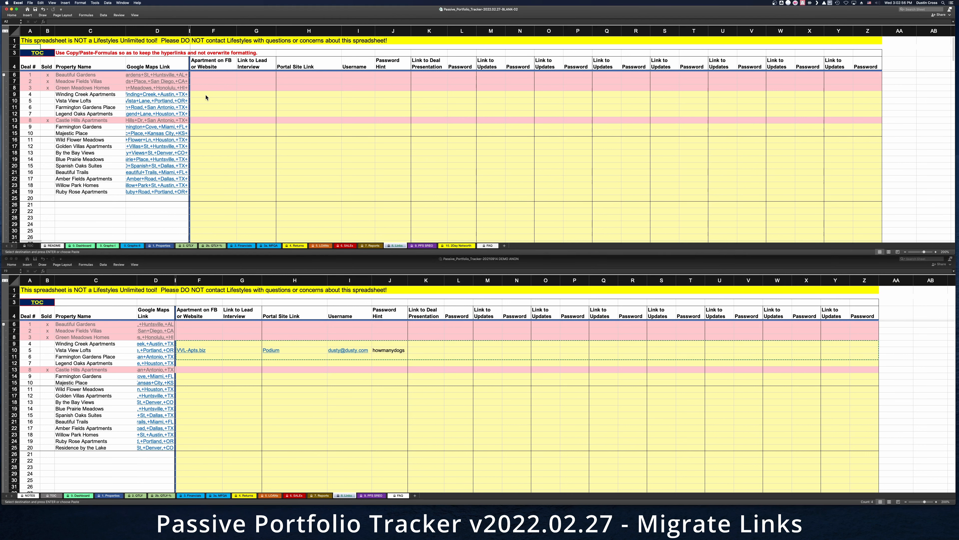
pyautogui.click(203, 95)
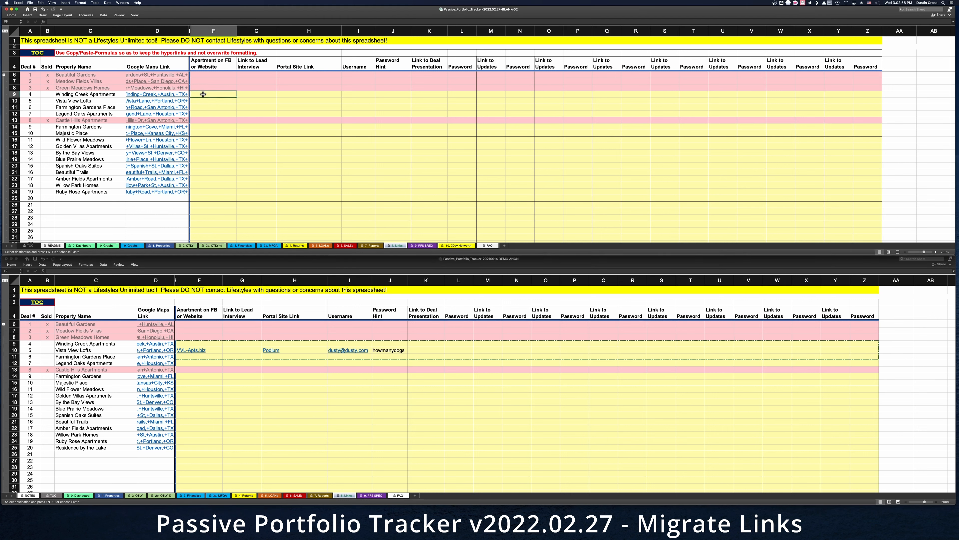
pyautogui.rightClick(203, 94)
pyautogui.moveTo(234, 110)
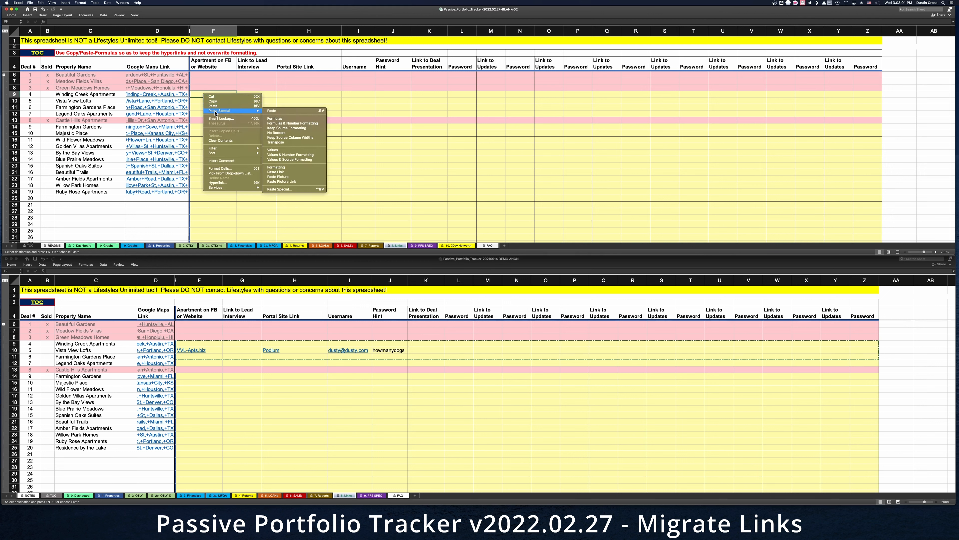
pyautogui.click(272, 119)
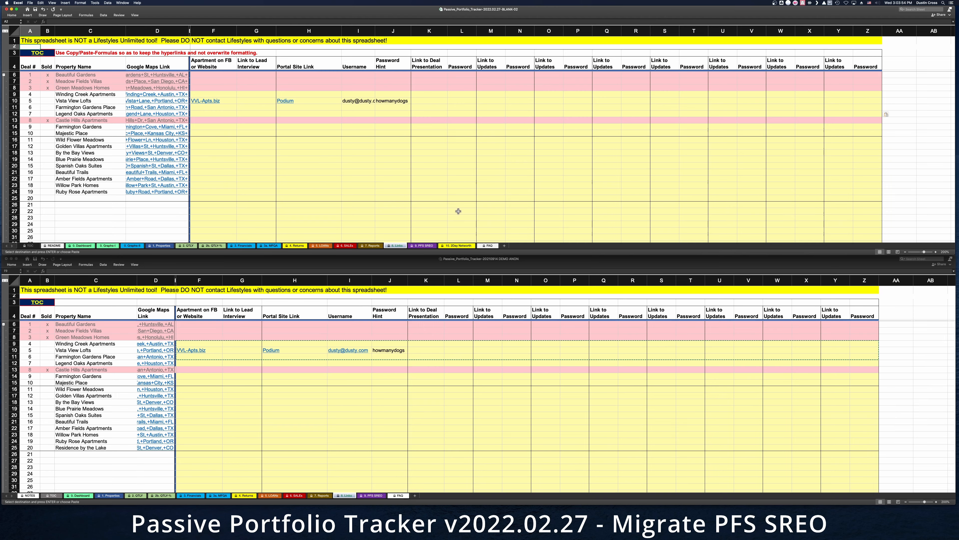
pyautogui.click(423, 245)
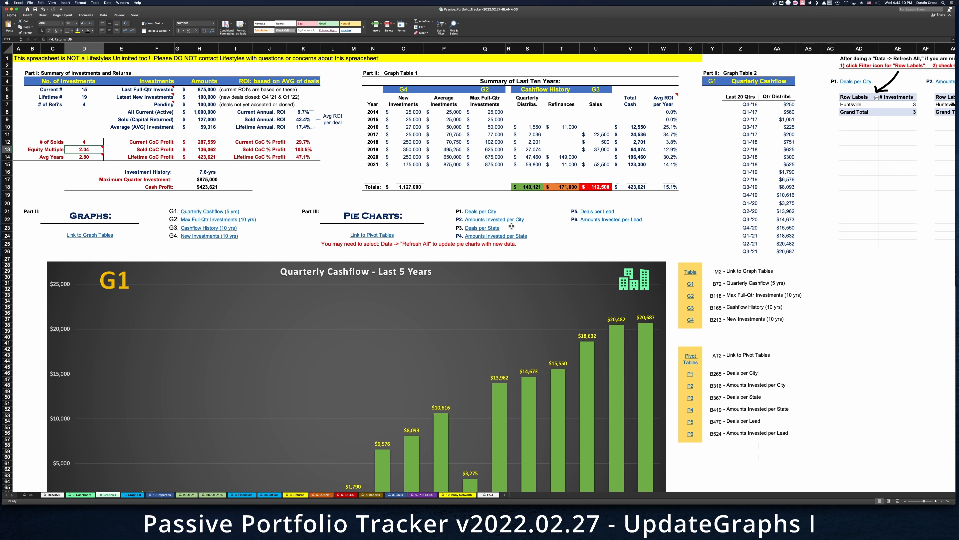
# Step: Follow the Deals per City link on the Graphs I sheet and examine pie charts P1 to P3 for missing data
pyautogui.scroll(-1, 311, 282)
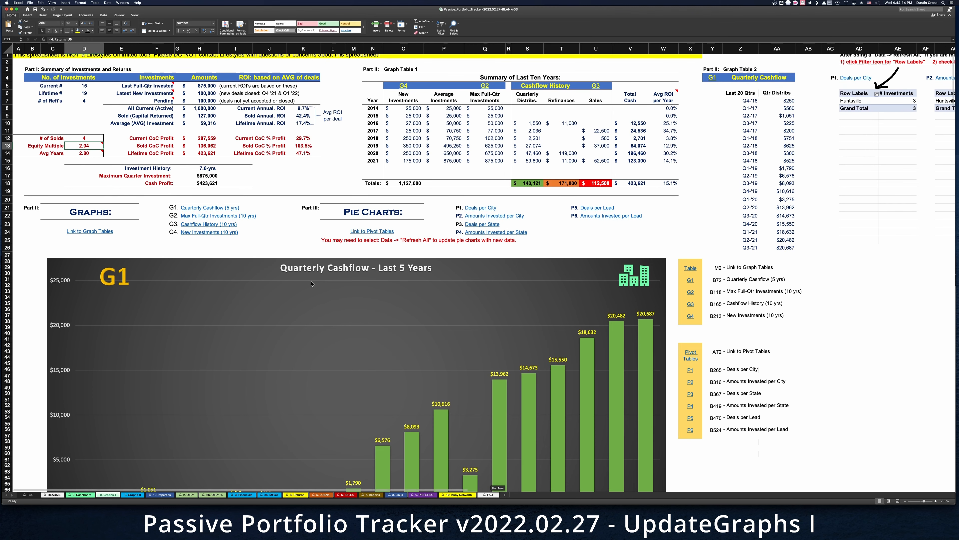
pyautogui.scroll(1, 310, 282)
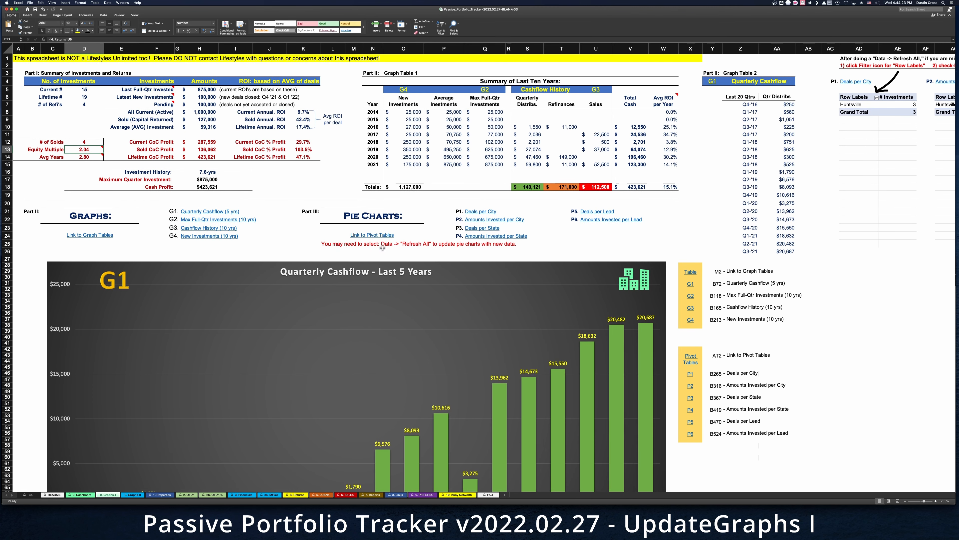
pyautogui.click(477, 212)
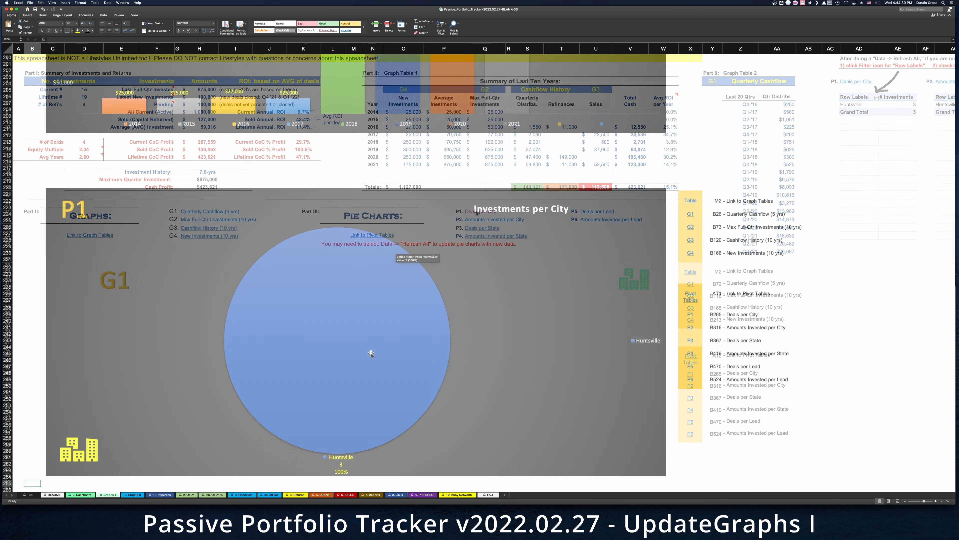
pyautogui.scroll(-6, 356, 382)
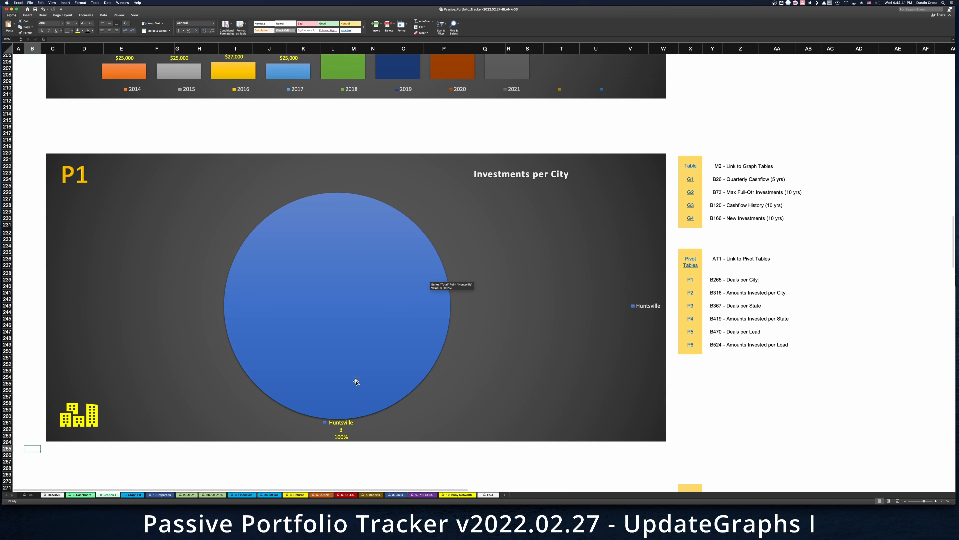
pyautogui.scroll(-2, 355, 381)
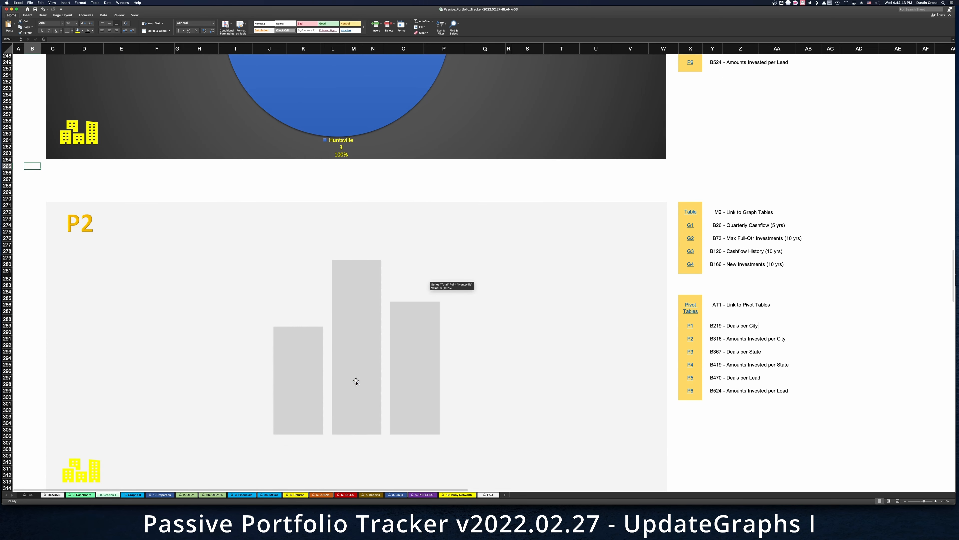
pyautogui.scroll(-6, 356, 382)
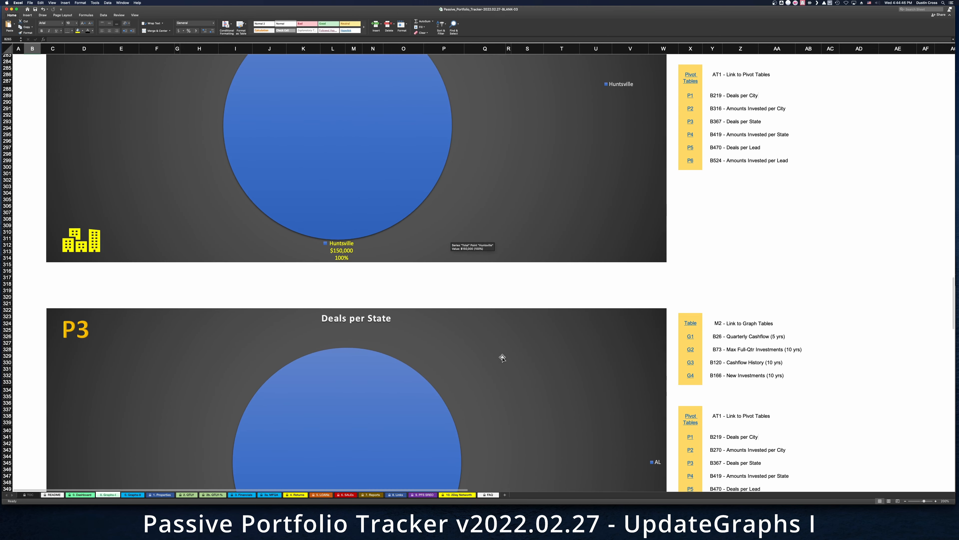
pyautogui.scroll(-6, 502, 357)
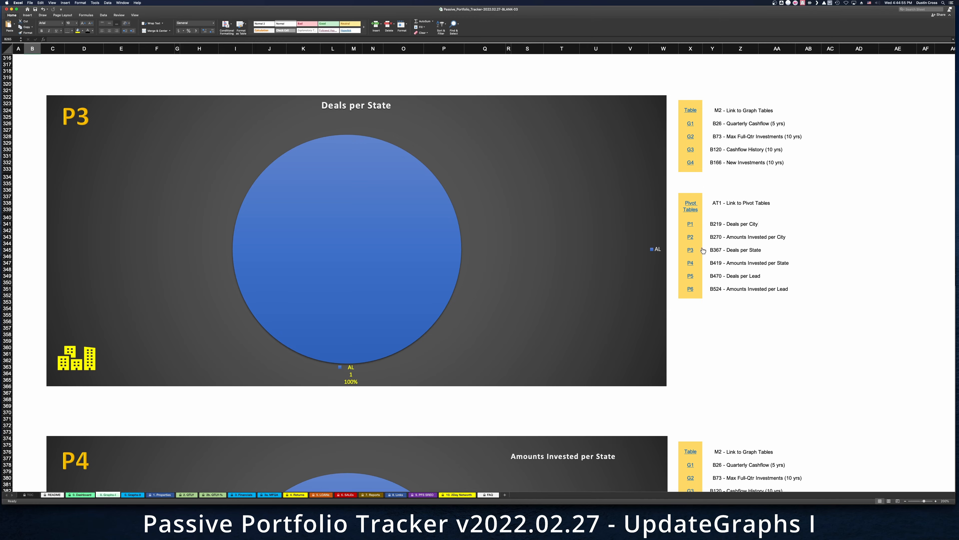
# Step: Return to the graph tables, bring pivot tables P1 to P6 into view and refresh all workbook data
pyautogui.click(689, 110)
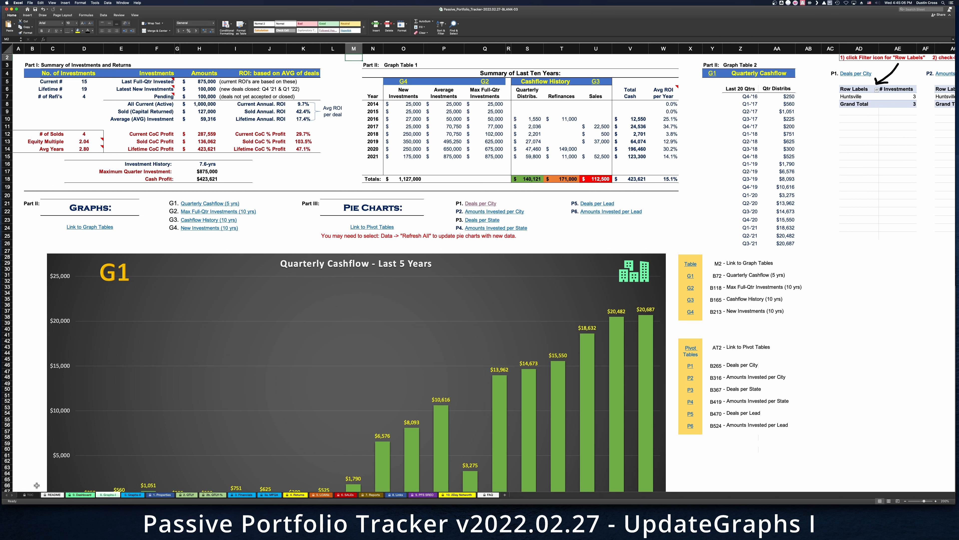
pyautogui.moveTo(25, 490); pyautogui.dragTo(299, 508)
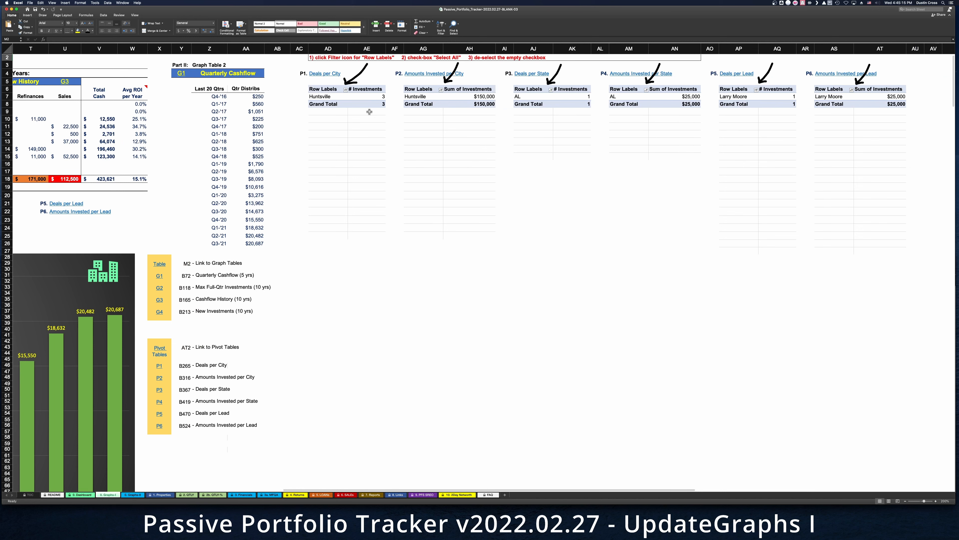
pyautogui.scroll(1, 560, 144)
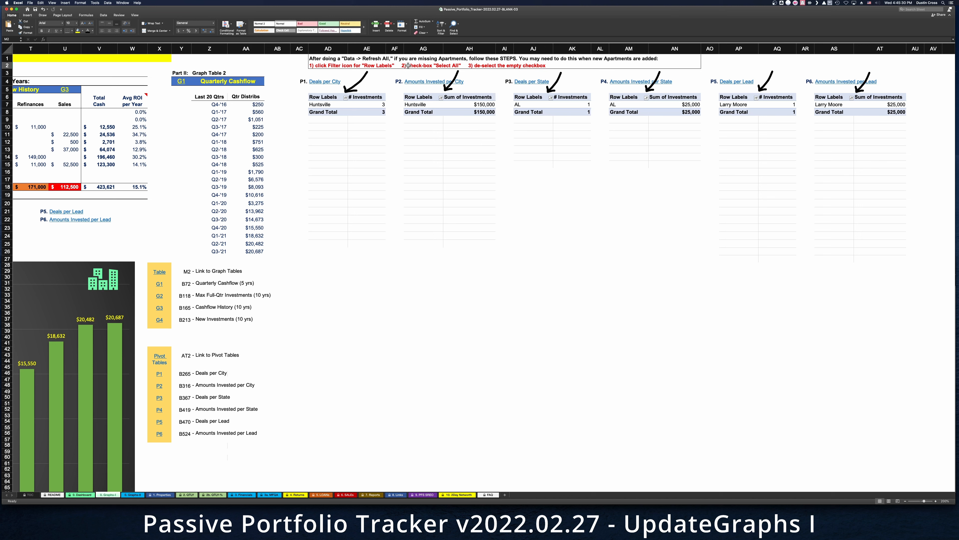
pyautogui.click(103, 16)
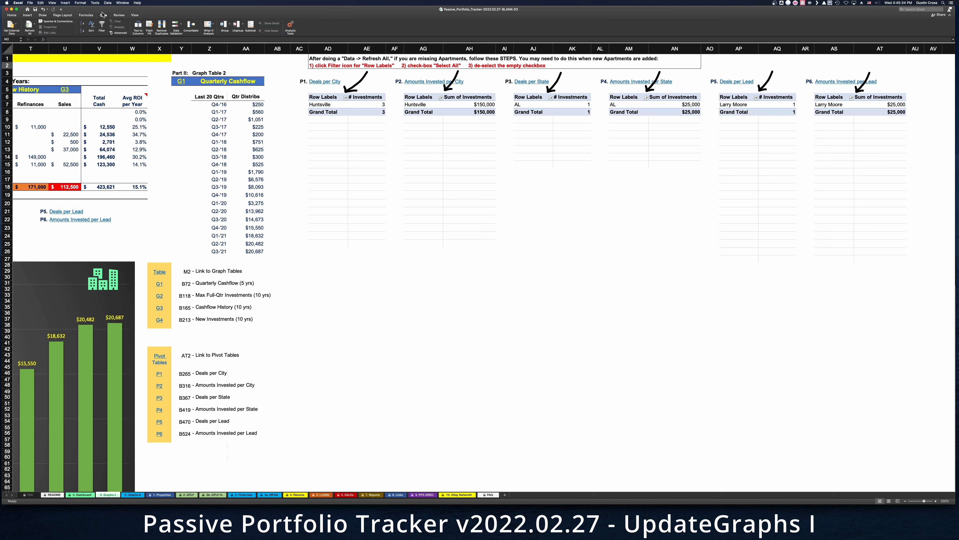
pyautogui.click(29, 25)
# Step: Select all cities in the Row Labels filter of the P1 Deals per City pivot table and deselect the empty entry
pyautogui.click(345, 98)
pyautogui.scroll(-2, 375, 179)
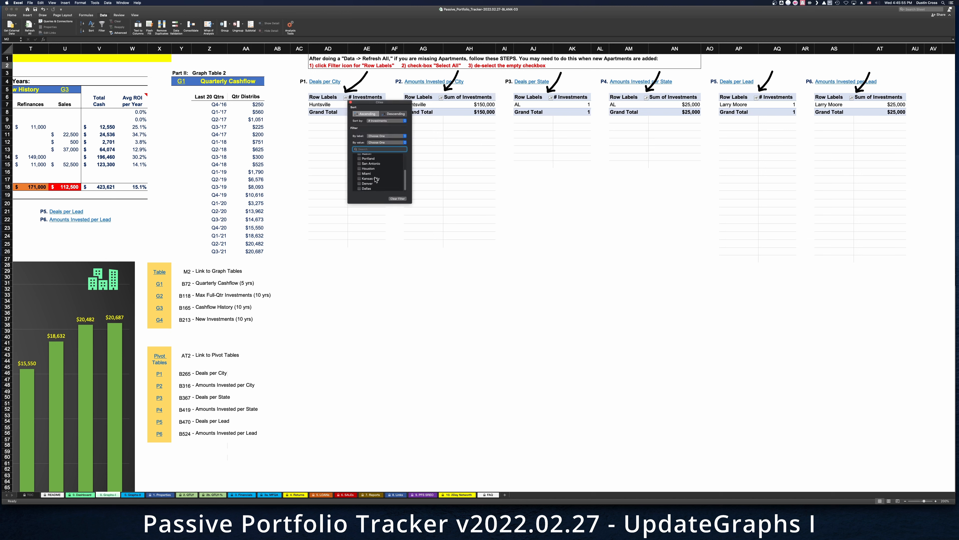
pyautogui.scroll(-3, 374, 178)
pyautogui.scroll(5, 366, 184)
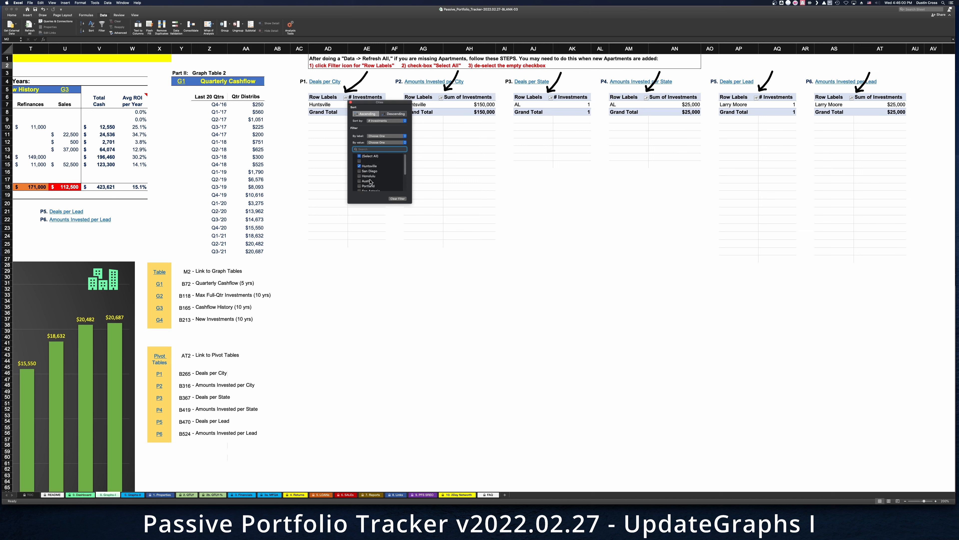
pyautogui.click(360, 156)
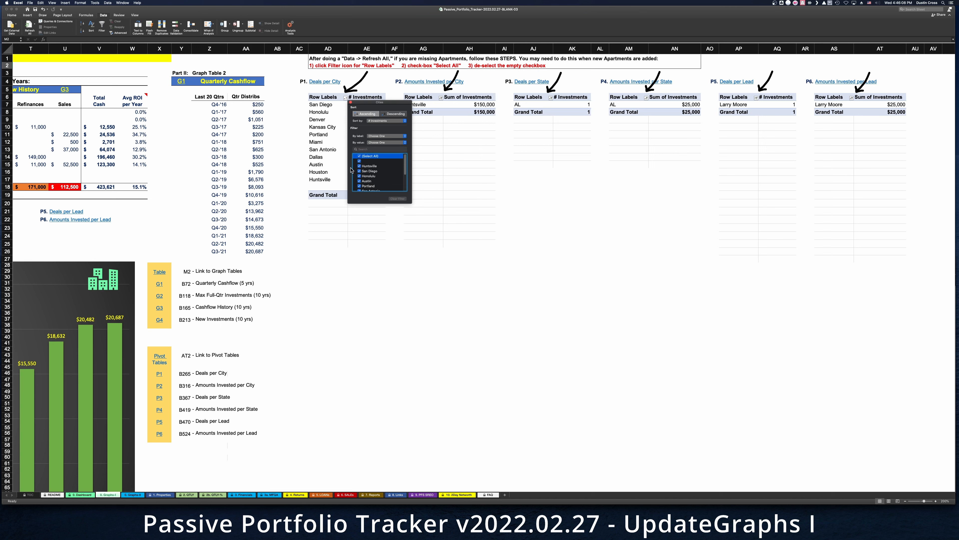
pyautogui.click(359, 160)
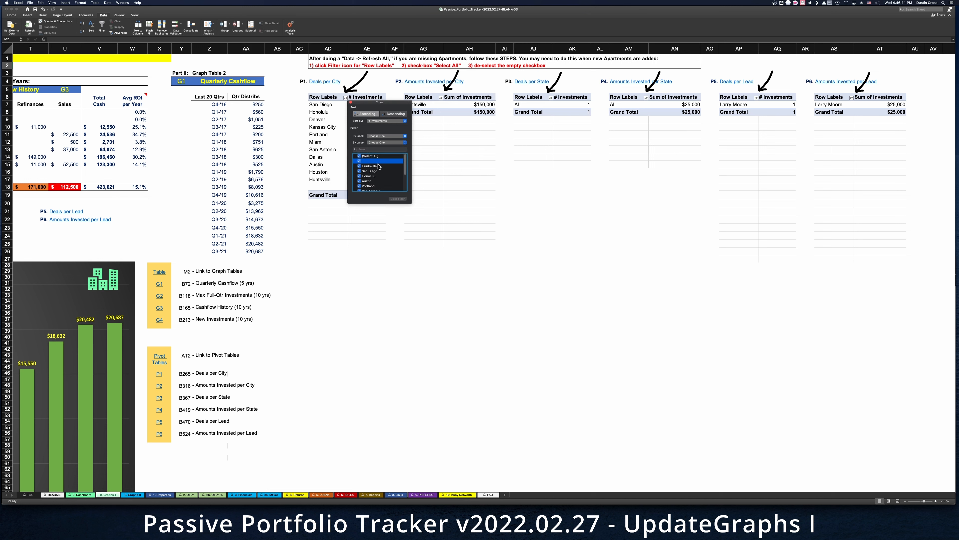